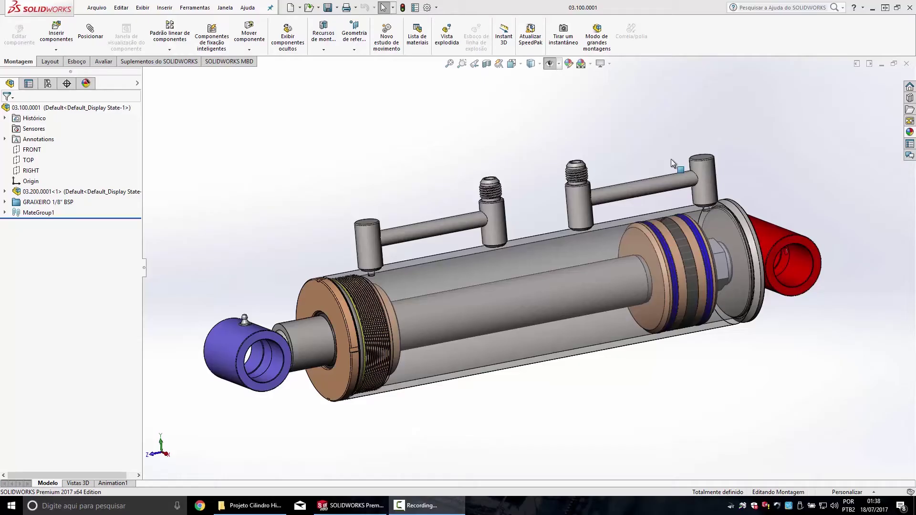
Orbit and zoom the cylinder assembly to inspect it from several angles.
scroll(655, 292, "up", 2)
scroll(579, 265, "down", 2)
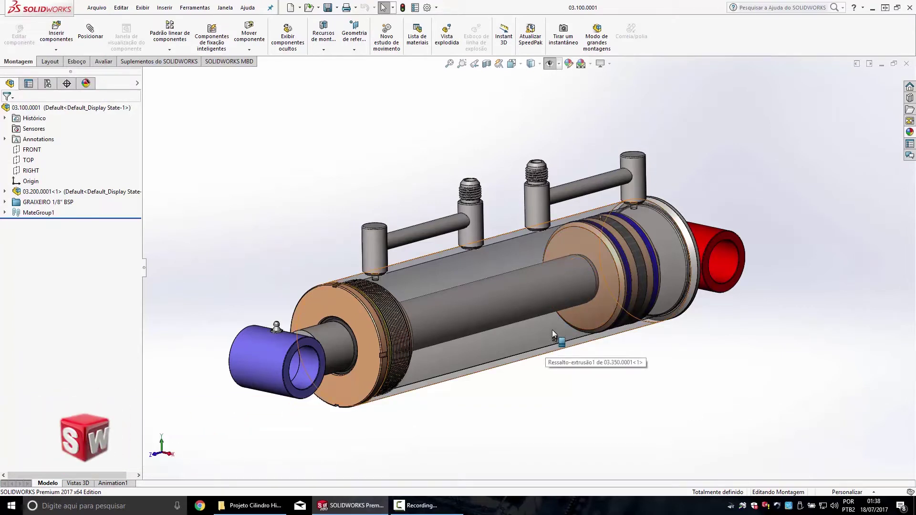
middle_click_drag(545, 296, 484, 257)
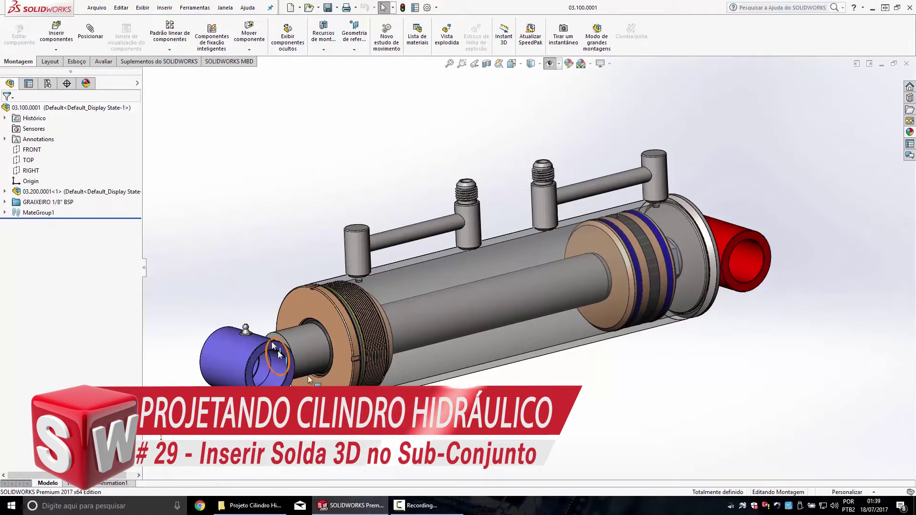
scroll(541, 264, "up", 3)
mouse_move(542, 265)
middle_mouse_down()
mouse_move(705, 265)
mouse_move(589, 262)
mouse_move(623, 264)
mouse_move(532, 249)
middle_mouse_up()
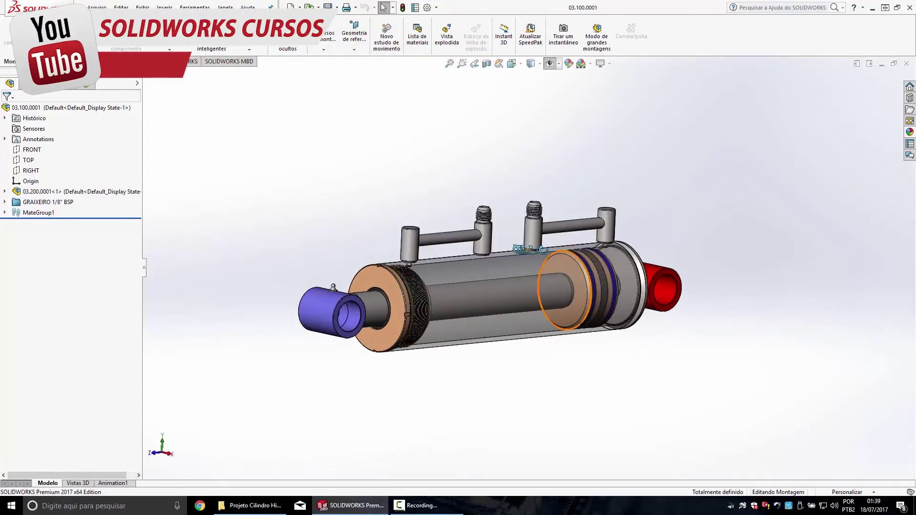
scroll(530, 249, "down", 1)
scroll(527, 246, "down", 3)
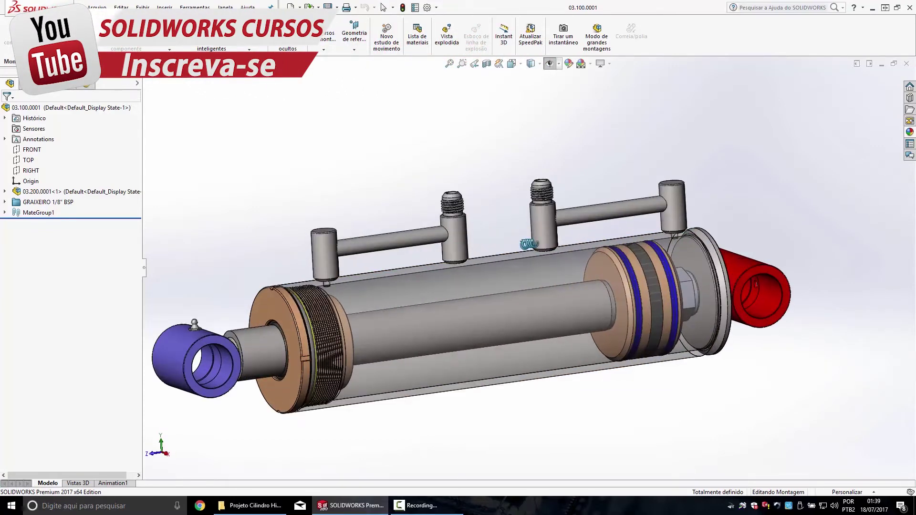
middle_click_drag(527, 244, 473, 262)
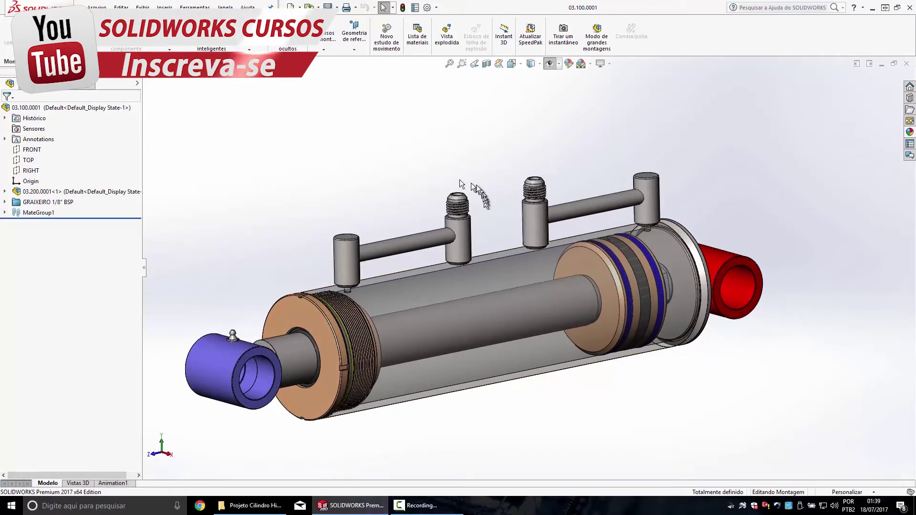
Open sub-assembly 03.200.0001 in its own window and orbit to inspect it.
left_click(51, 195)
left_click(56, 164)
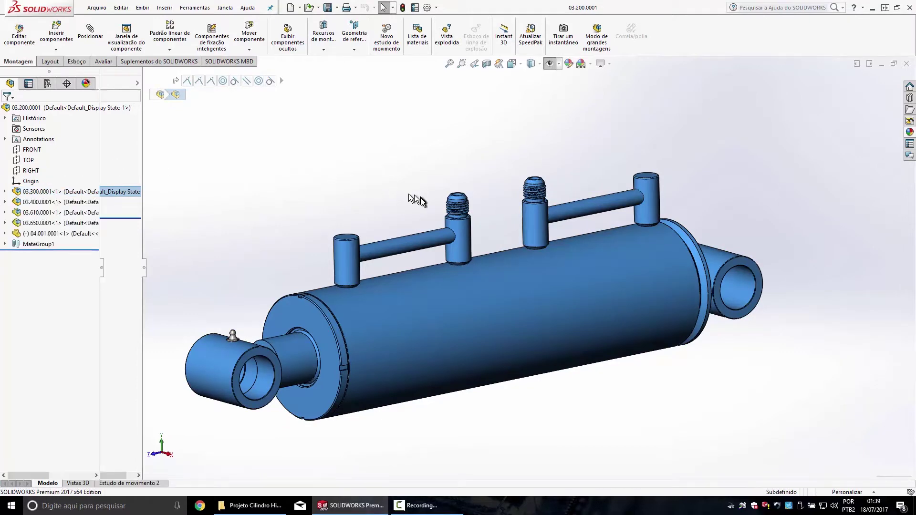
middle_click_drag(542, 275, 502, 254)
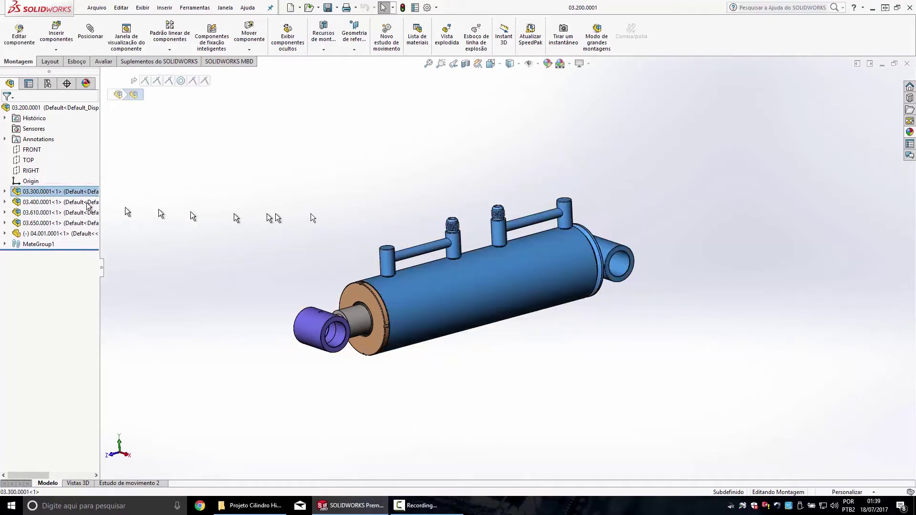
Expand 03.300.0001 and check its components to locate the 03.950.0001 port tube.
left_click(5, 192)
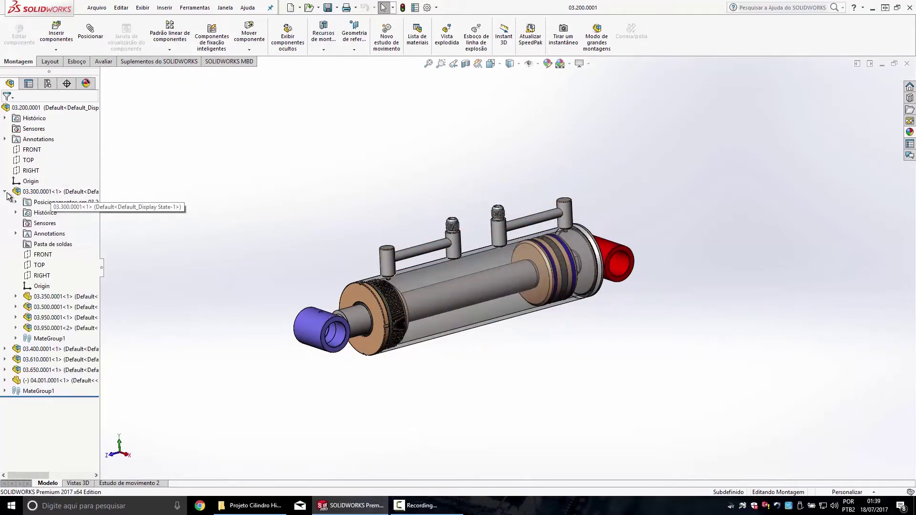
left_click(50, 308)
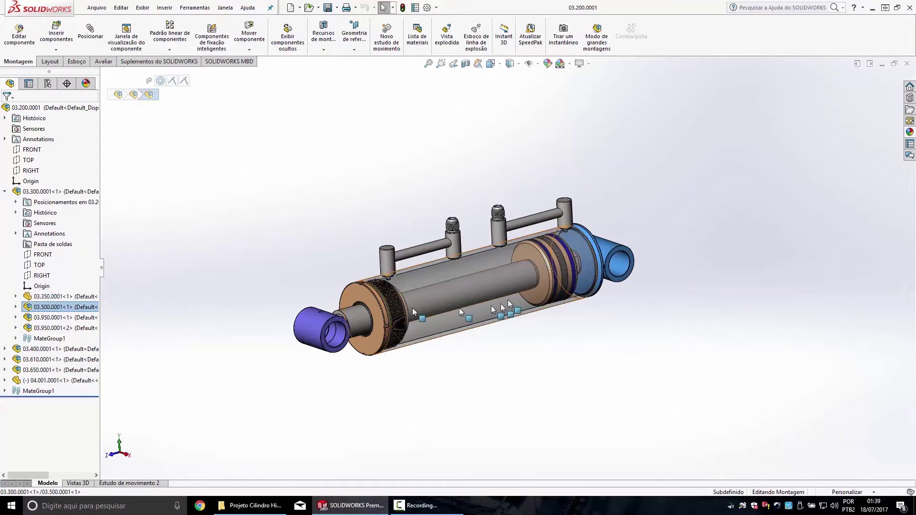
left_click(52, 327)
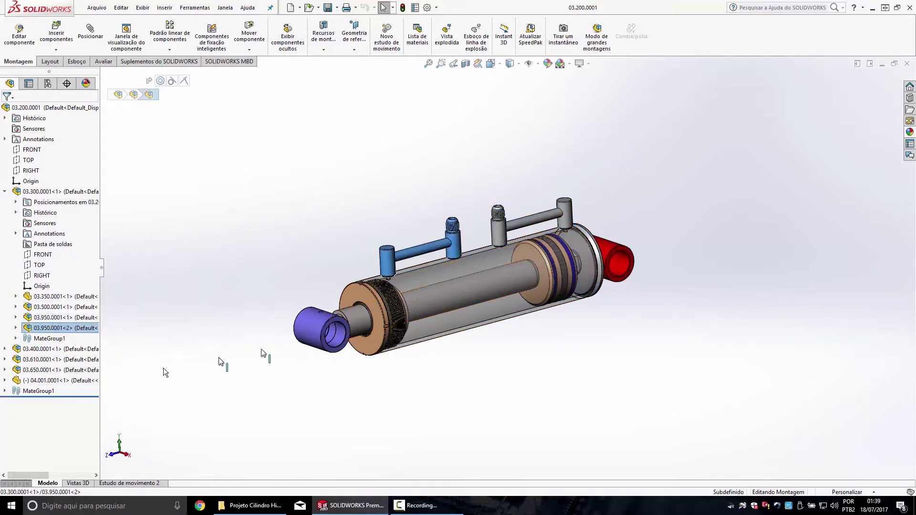
left_click(57, 348)
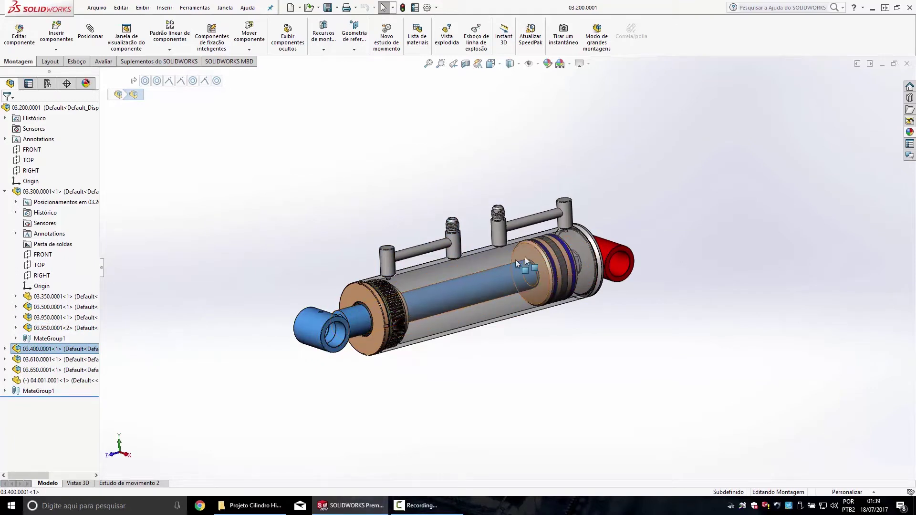
middle_click_drag(468, 189, 458, 256, "shift")
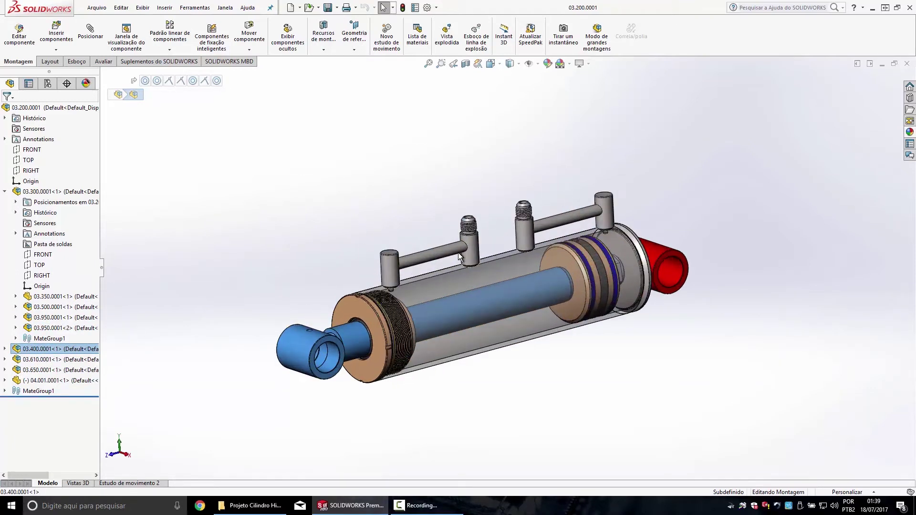
left_click_drag(459, 258, 514, 279)
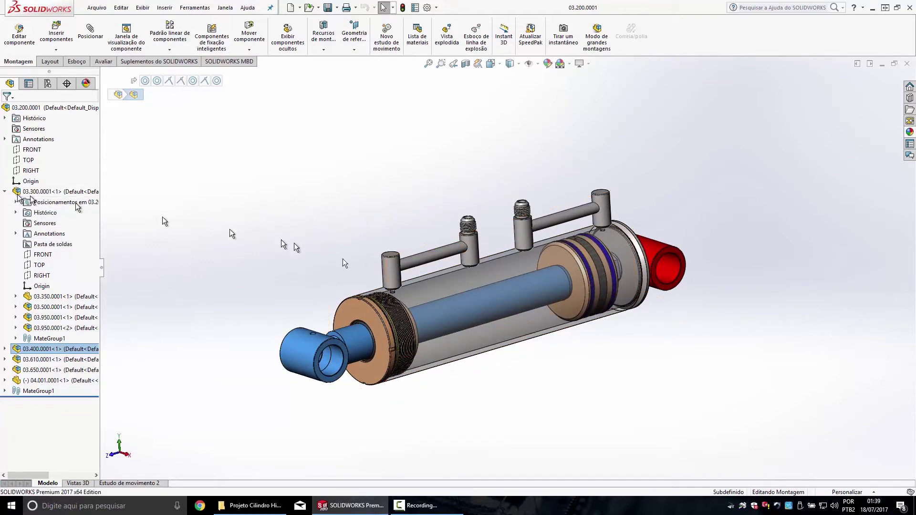
left_click(431, 219)
left_click(424, 256)
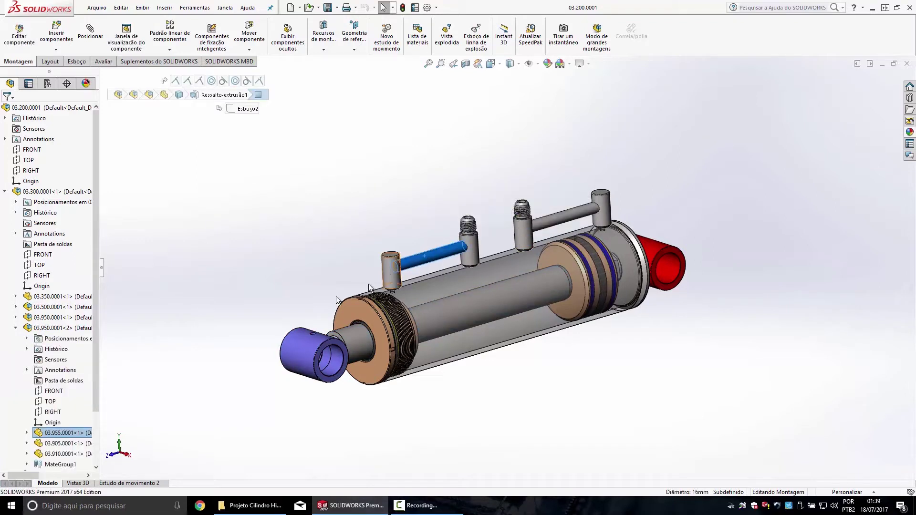
left_click(48, 328)
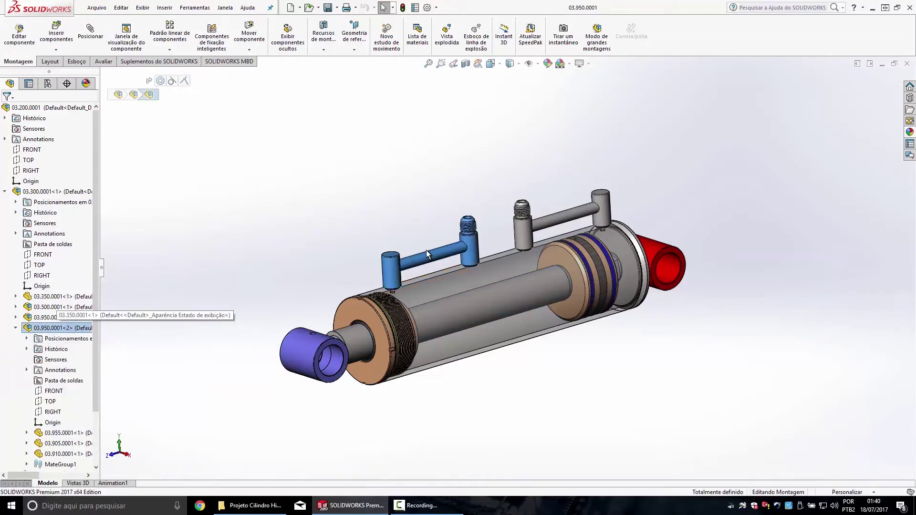
Open port tube sub-assembly 03.950.0001 alone and orbit to view the tube and fittings.
left_click(86, 317)
mouse_move(680, 277)
middle_mouse_down()
mouse_move(578, 244)
mouse_move(667, 263)
mouse_move(562, 208)
middle_mouse_up()
scroll(578, 245, "down", 3)
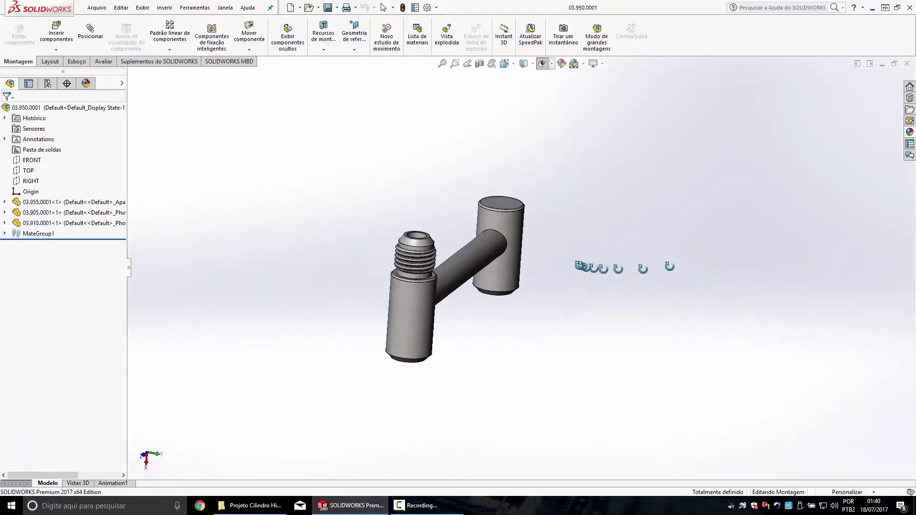
scroll(550, 214, "down", 2)
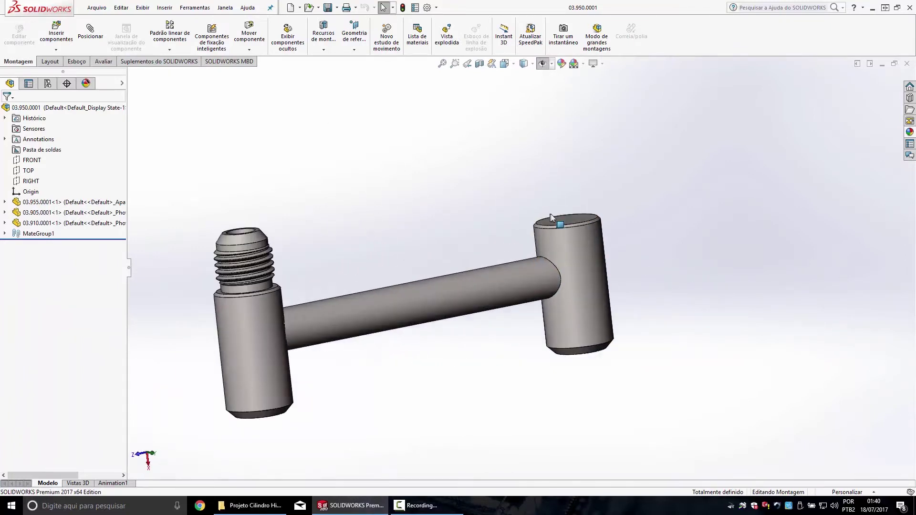
scroll(563, 267, "up", 2)
middle_click_drag(511, 280, 510, 297)
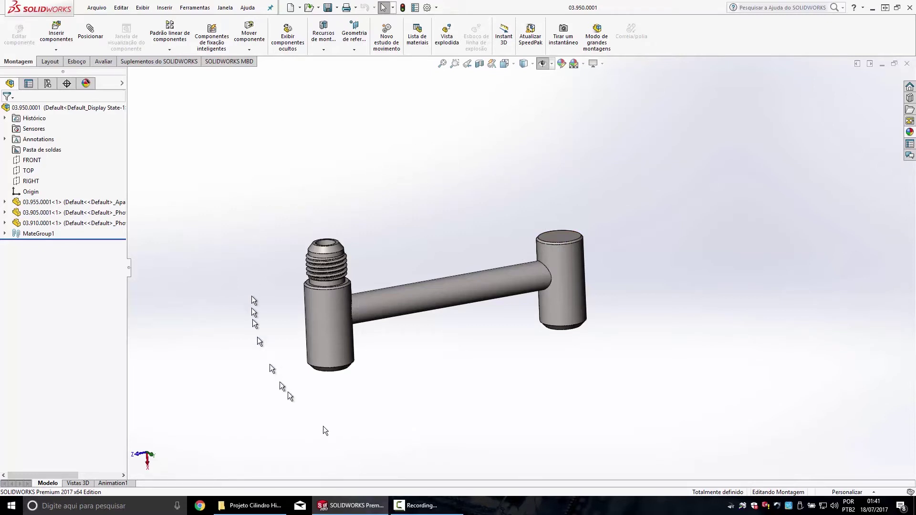
mouse_move(426, 352)
middle_mouse_down()
mouse_move(492, 307)
mouse_move(156, 84)
middle_mouse_up()
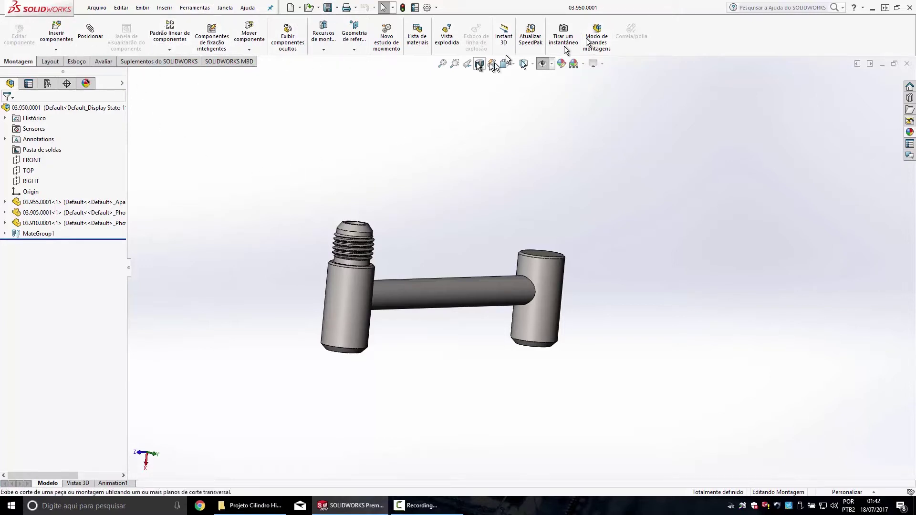
Enable the Soldagens toolbar through Personalizar and place it near the model.
right_click(685, 26)
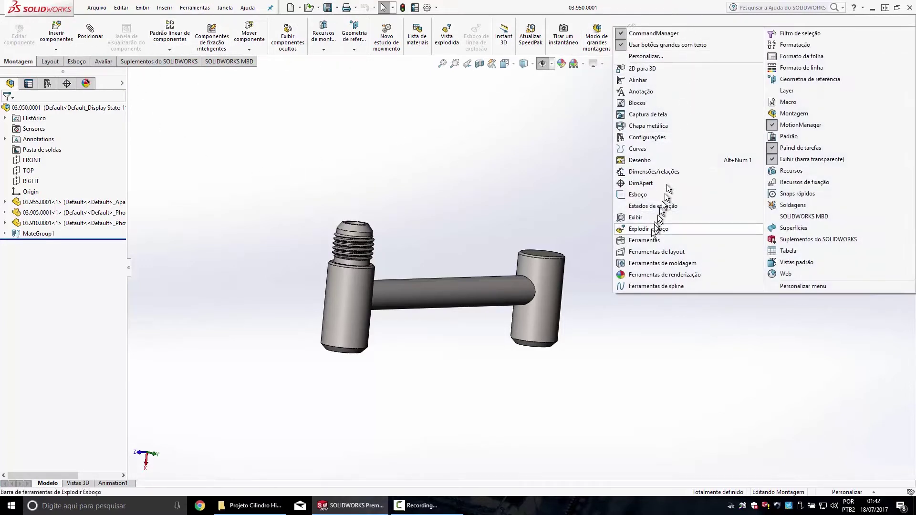
left_click(633, 56)
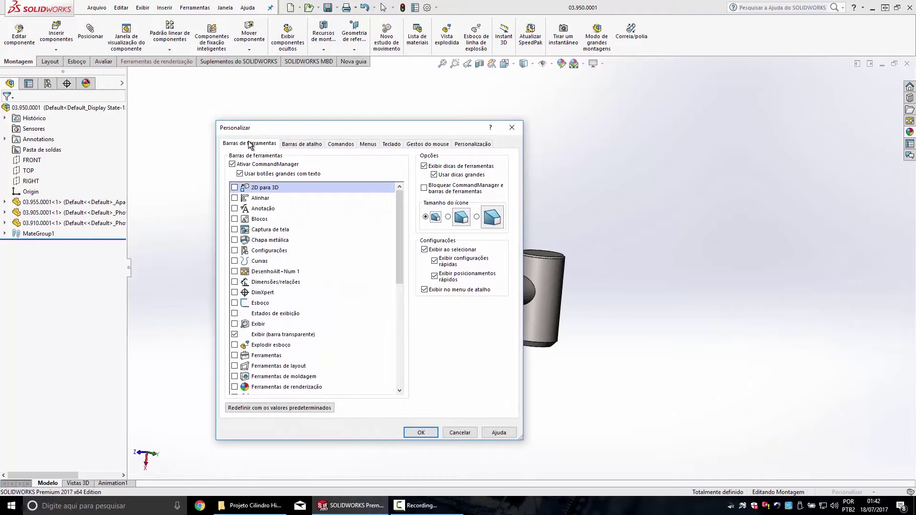
left_click_drag(403, 222, 406, 323)
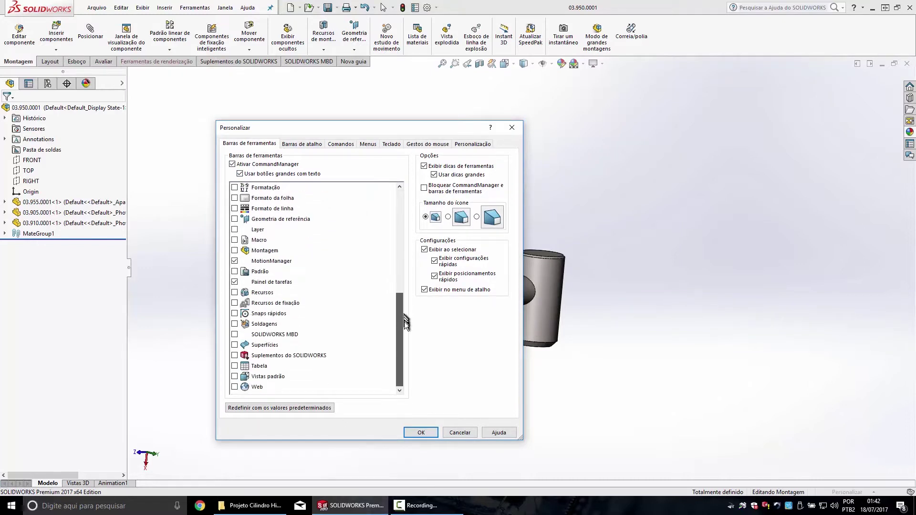
left_click(234, 325)
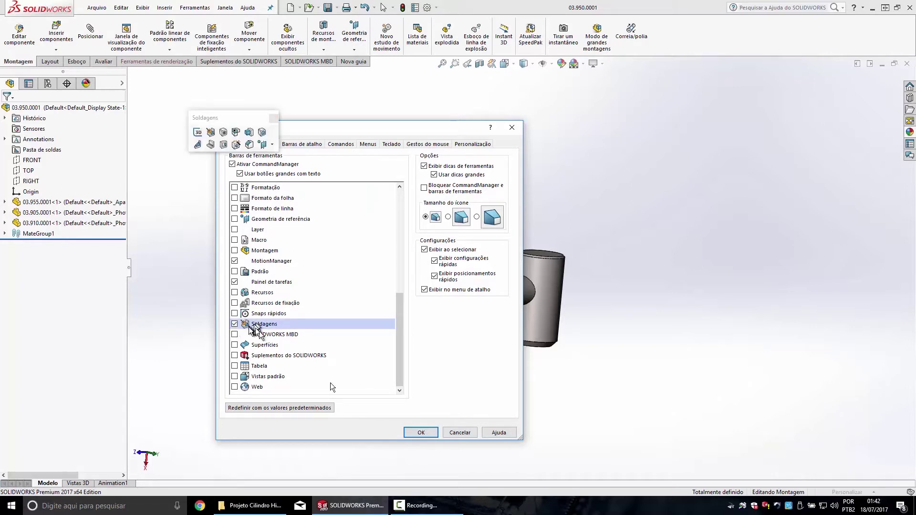
left_click(420, 433)
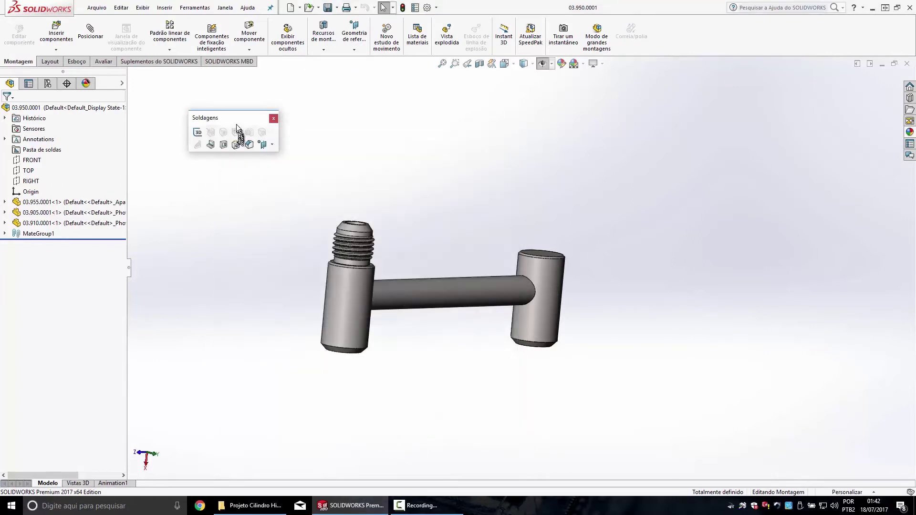
left_click_drag(238, 118, 509, 134)
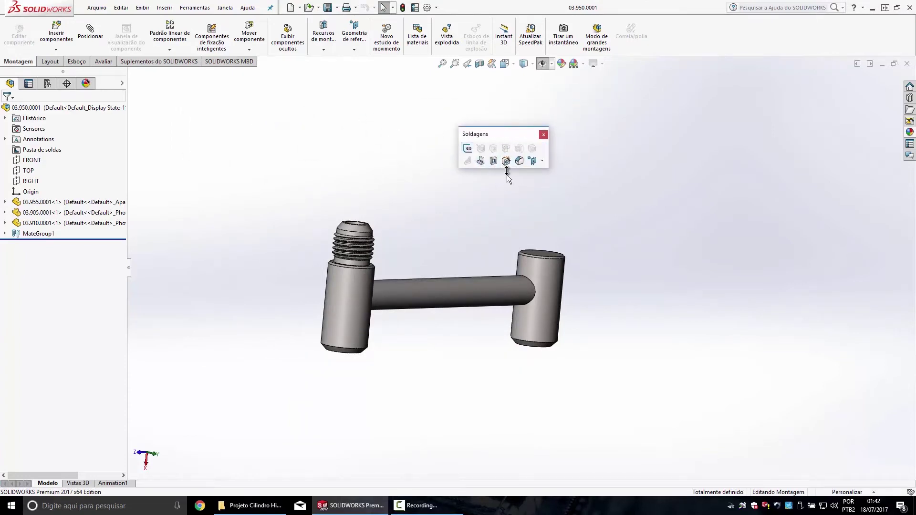
Weld the right post's cylindrical face to tube 03.955.0001 with a 5 mm bead.
scroll(495, 181, "down", 2)
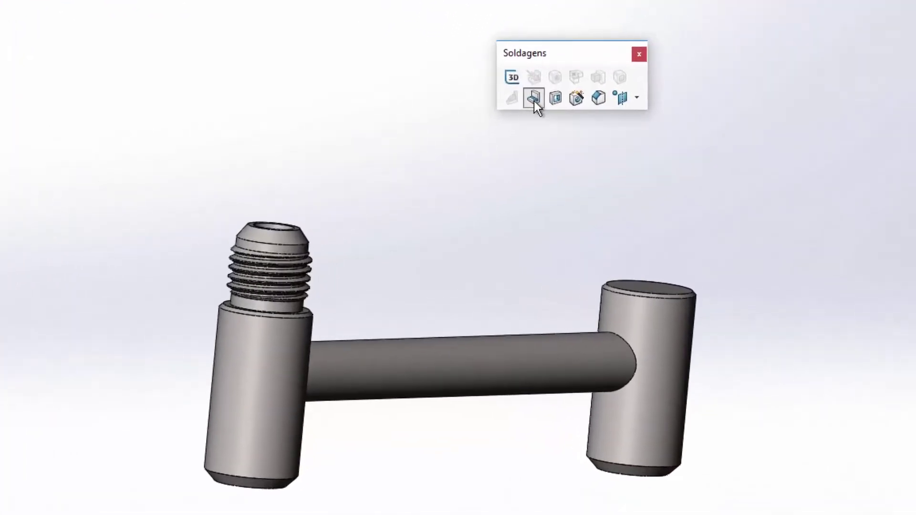
left_click(533, 101)
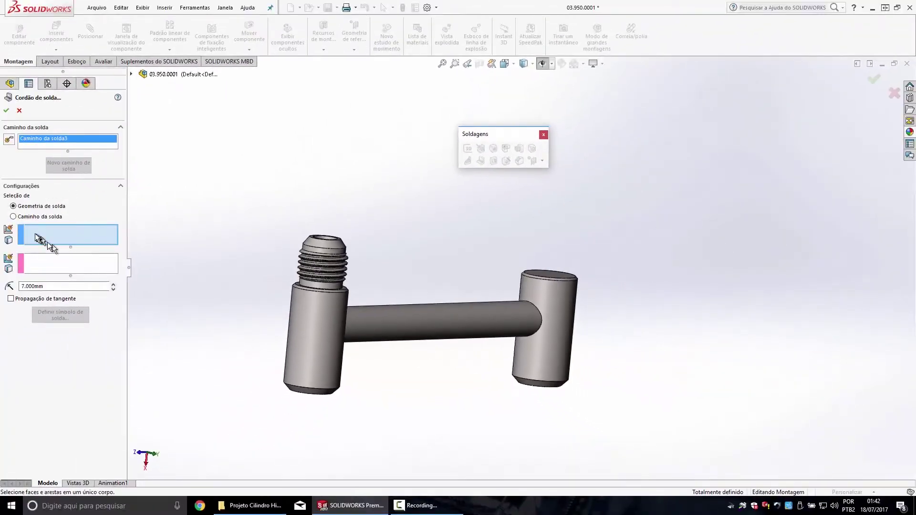
left_click(43, 265)
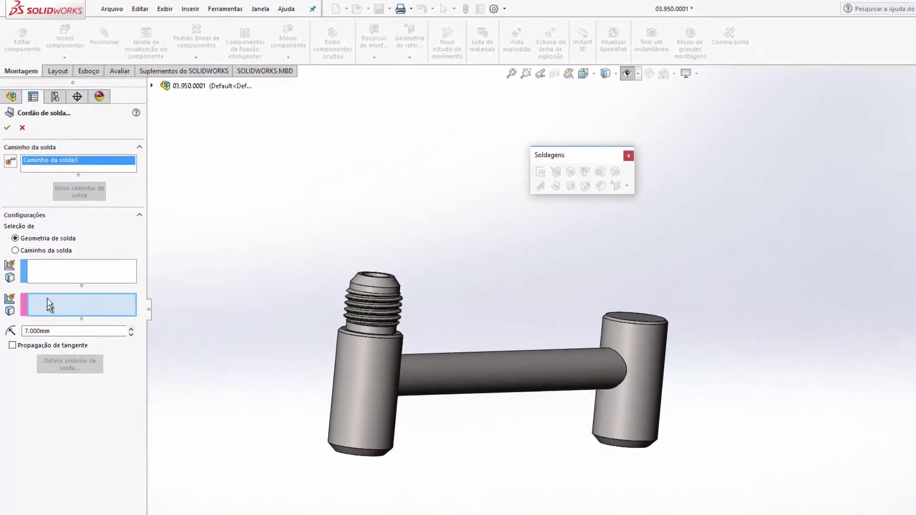
left_click(48, 268)
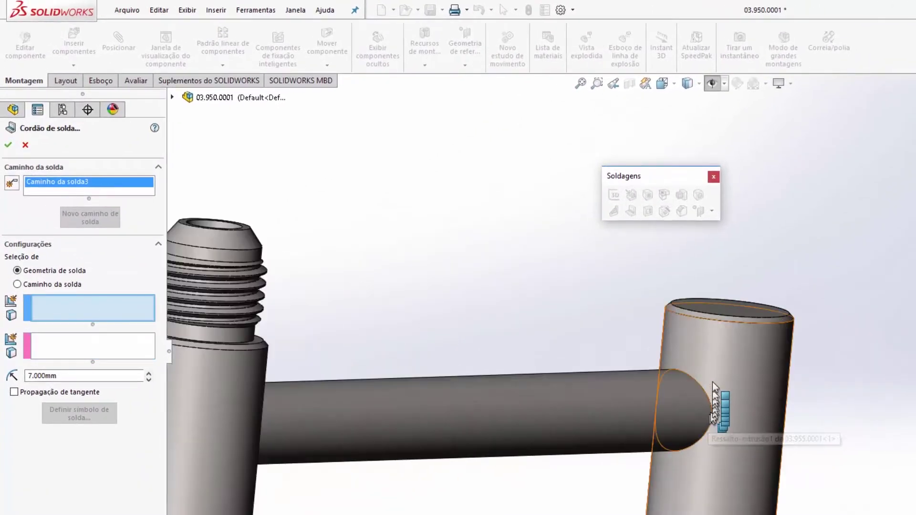
left_click(715, 367)
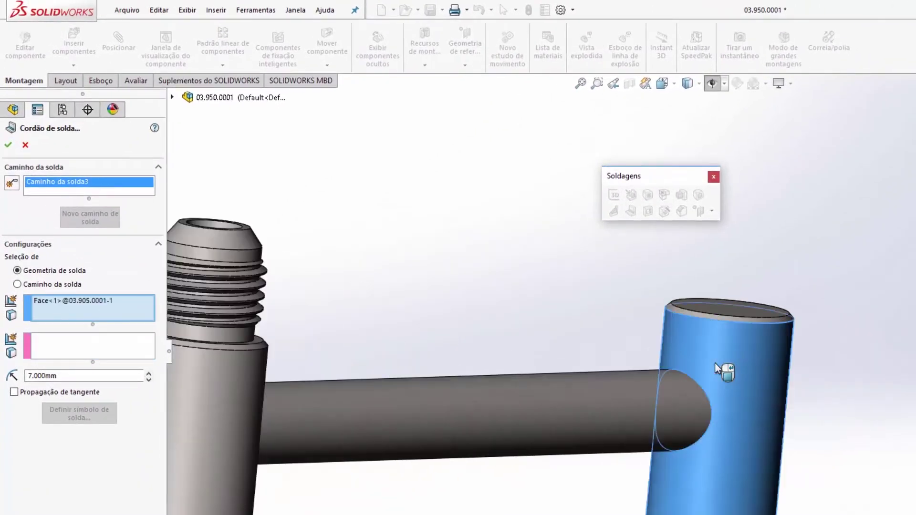
left_click(38, 348)
left_click(618, 423)
left_click(52, 372)
type("5")
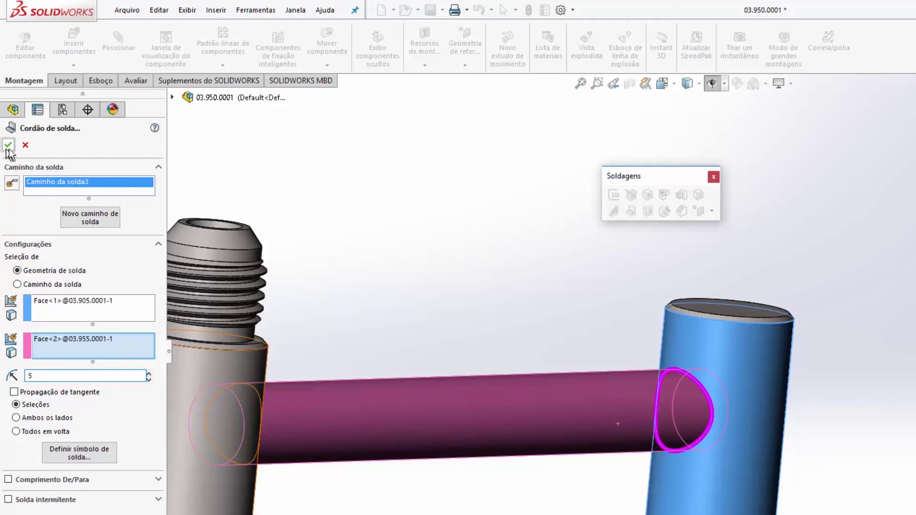
key("Return")
middle_click_drag(726, 419, 811, 419, "ctrl")
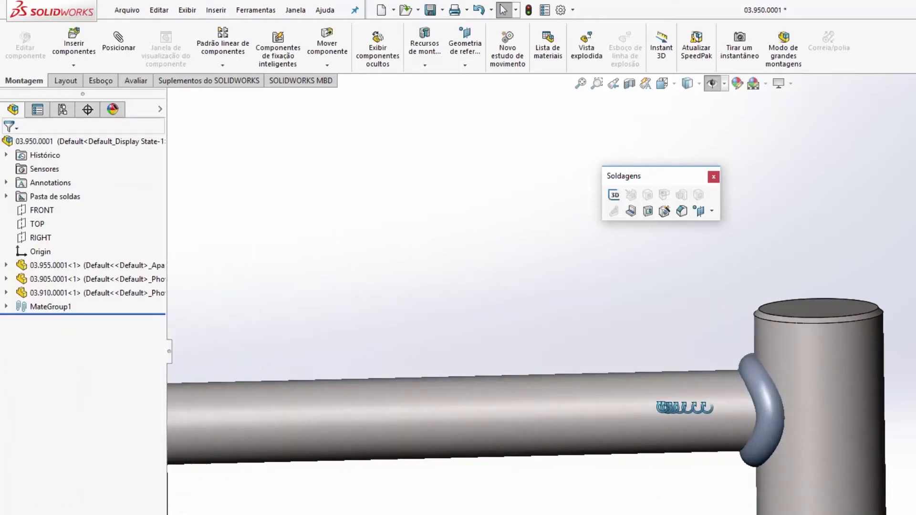
Add a 5 mm weld bead joining the threaded fitting to the horizontal tube.
scroll(706, 396, "up", 2)
scroll(706, 396, "up", 2)
scroll(706, 396, "down", 3)
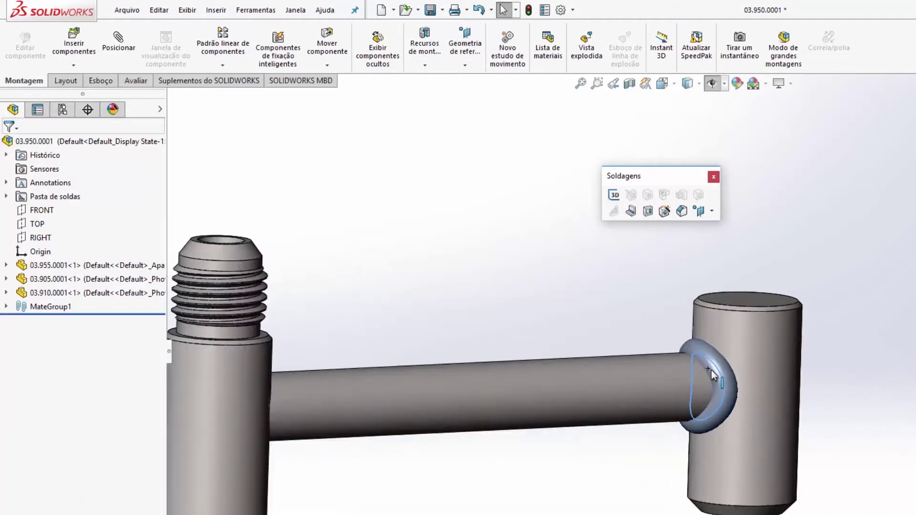
scroll(706, 395, "down", 1)
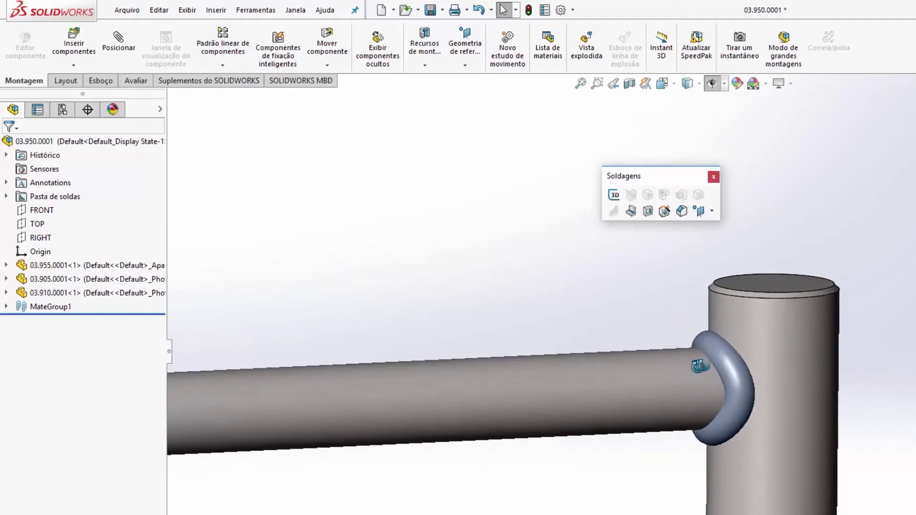
left_click(629, 211)
scroll(520, 374, "up", 3)
scroll(487, 405, "down", 2)
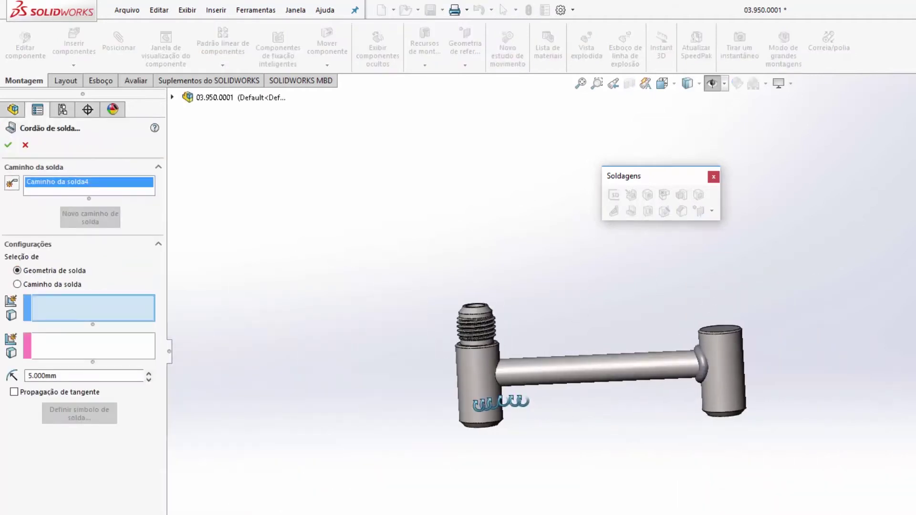
scroll(500, 381, "down", 3)
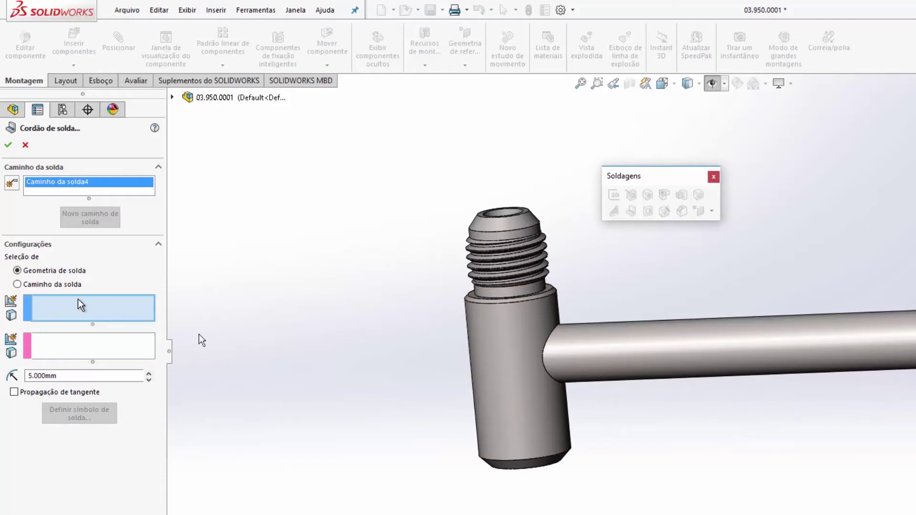
left_click(498, 353)
left_click(75, 334)
left_click(602, 362)
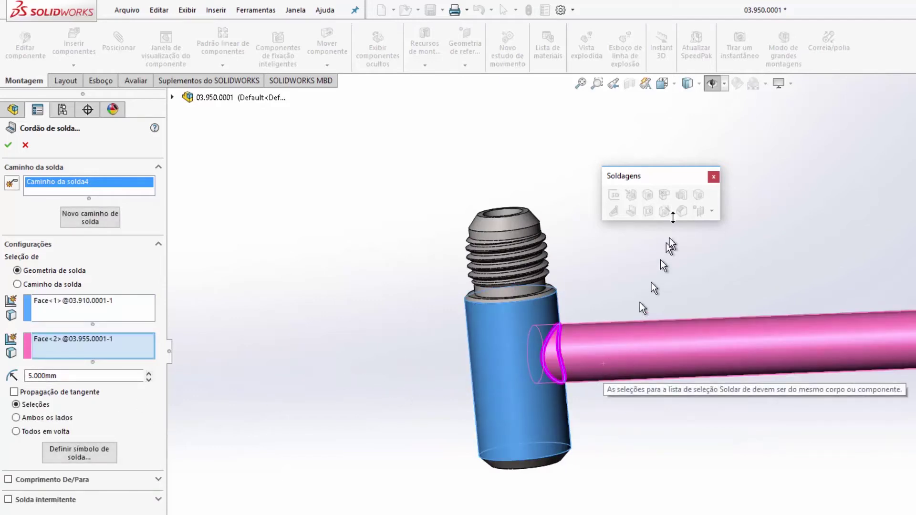
left_click(8, 145)
Orbit the welded tube assembly so the threaded end faces right.
scroll(701, 358, "up", 3)
middle_click_drag(715, 343, 763, 343)
scroll(760, 342, "up", 3)
scroll(760, 341, "up", 3)
middle_click_drag(789, 398, 802, 391)
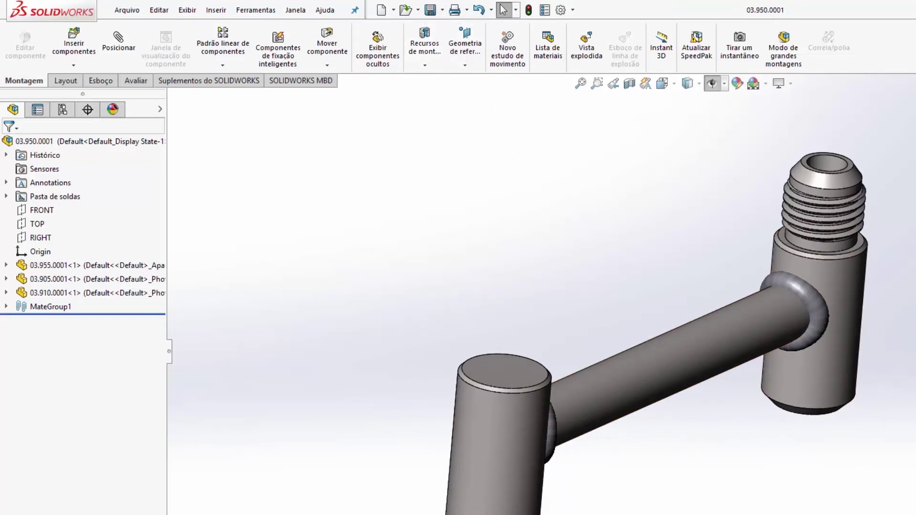
Return to assembly 03.200.0001 with Ctrl+W and select the cylinder barrel.
key("ctrl+w")
scroll(620, 307, "down", 2)
scroll(619, 307, "down", 2)
scroll(621, 315, "down", 2)
scroll(620, 320, "down", 2)
scroll(620, 324, "down", 2)
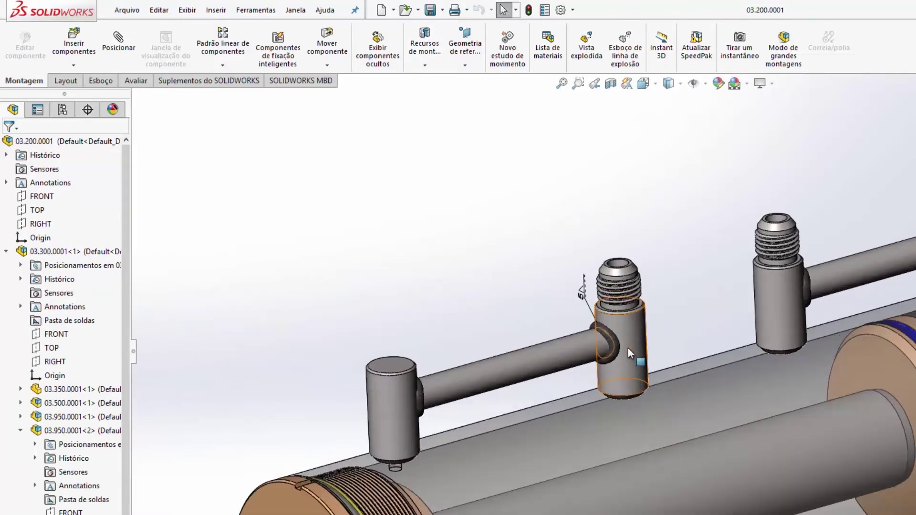
scroll(619, 329, "down", 2)
scroll(618, 334, "down", 2)
scroll(611, 344, "down", 2)
scroll(611, 344, "up", 1)
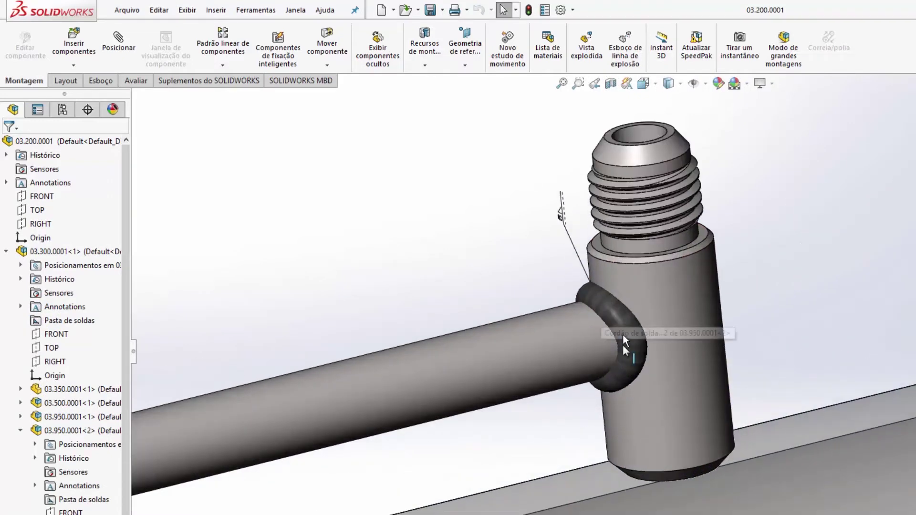
scroll(690, 388, "up", 3)
scroll(726, 384, "up", 2)
left_click(726, 384)
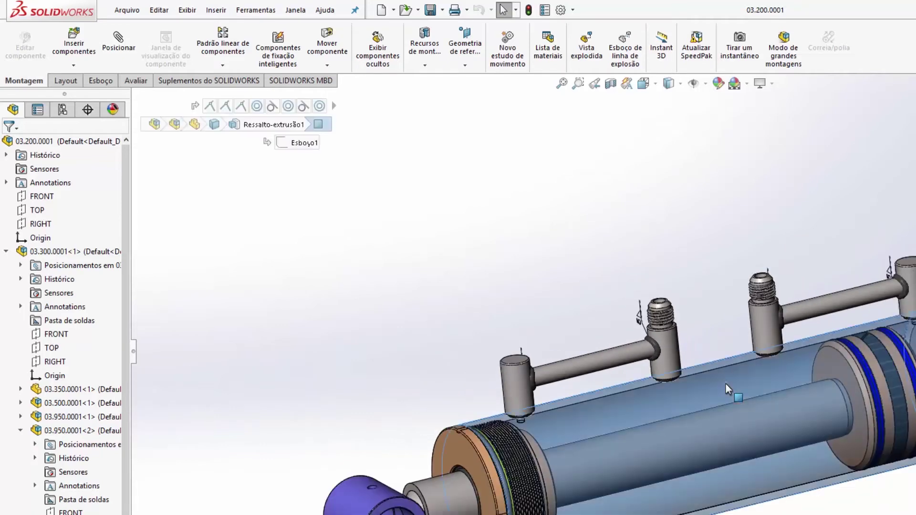
Open barrel sub-assembly 03.300.0001 by itself and rotate to show its open end.
left_click(48, 251)
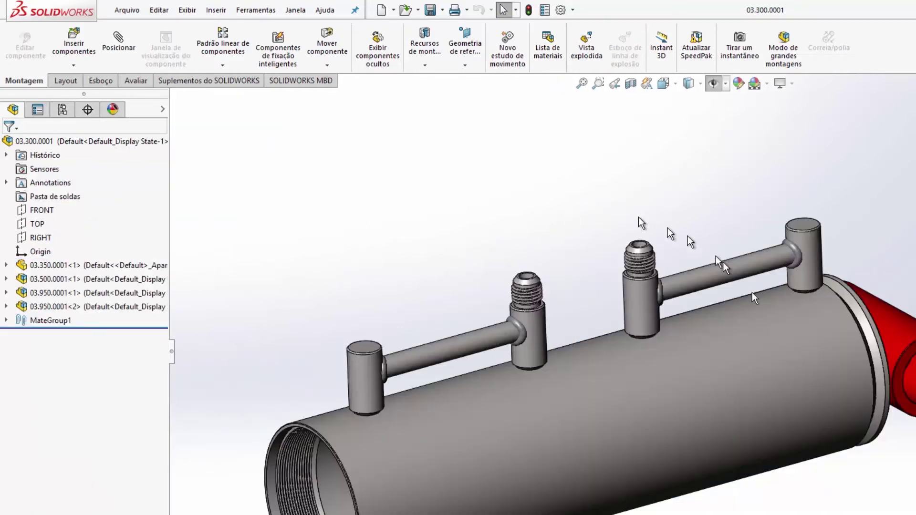
middle_click_drag(656, 322, 746, 339)
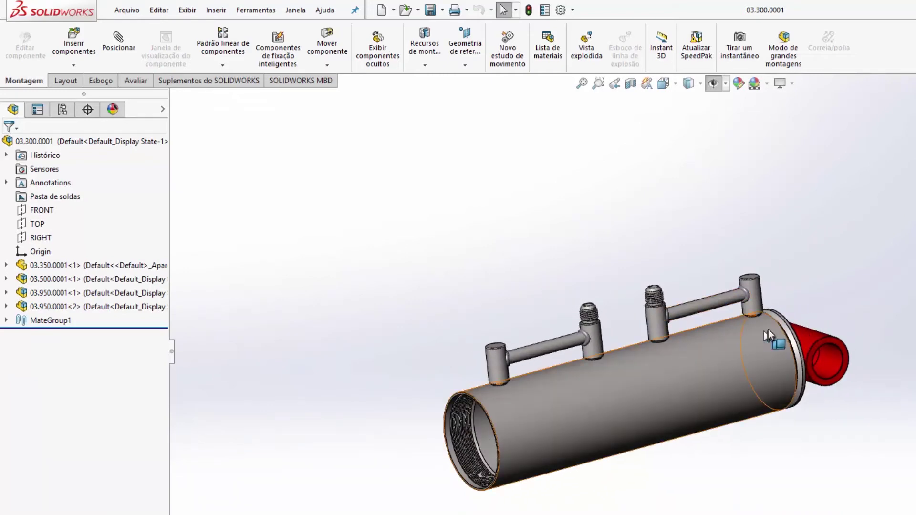
scroll(746, 339, "down", 2)
scroll(746, 339, "down", 2)
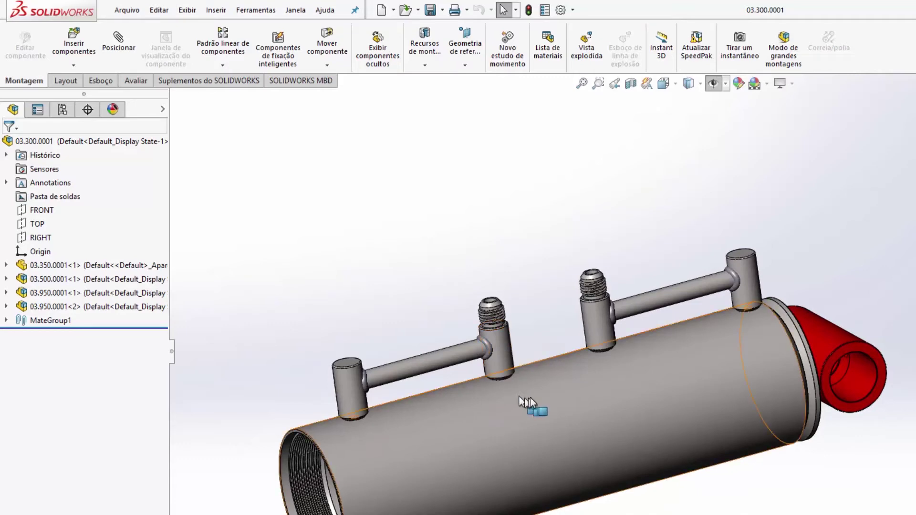
scroll(412, 434, "up", 2)
scroll(474, 405, "down", 3)
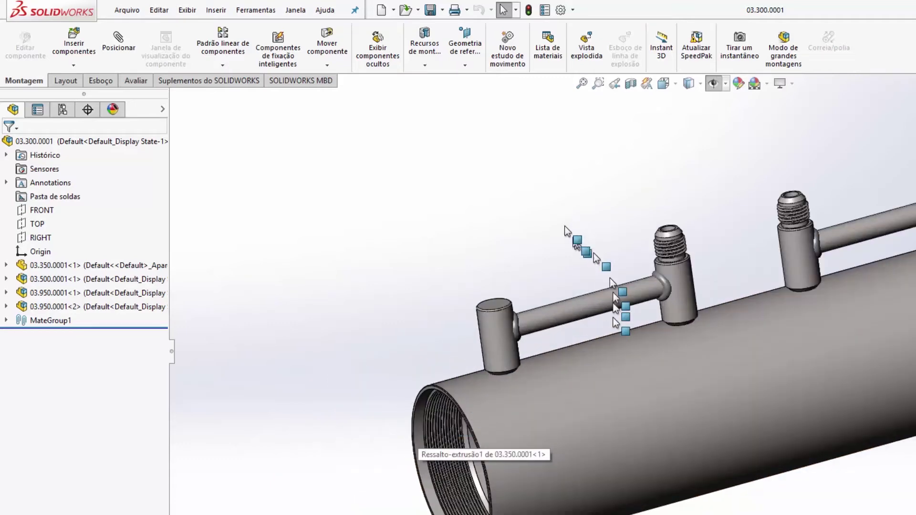
right_click(892, 55)
Check Soldagens in the Personalizar toolbar list for barrel sub-assembly 03.300.0001.
left_click(831, 88)
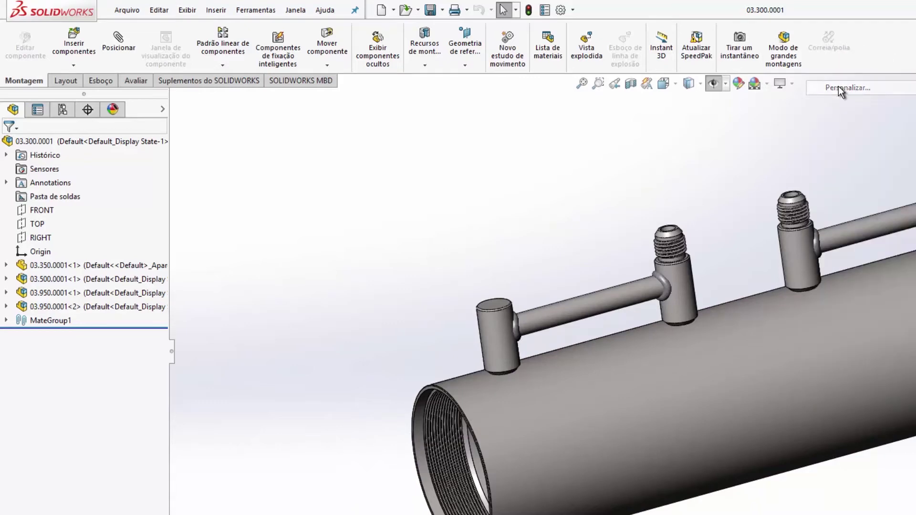
left_click_drag(527, 366, 524, 484)
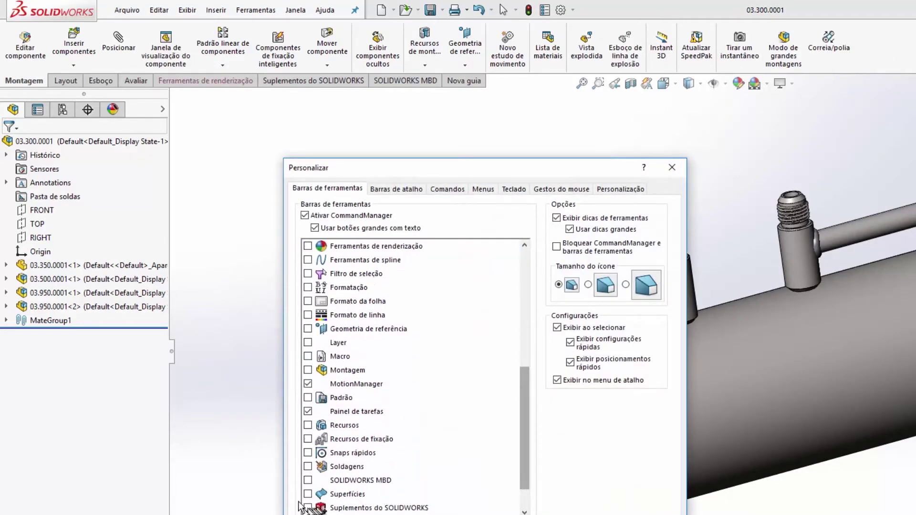
left_click(308, 467)
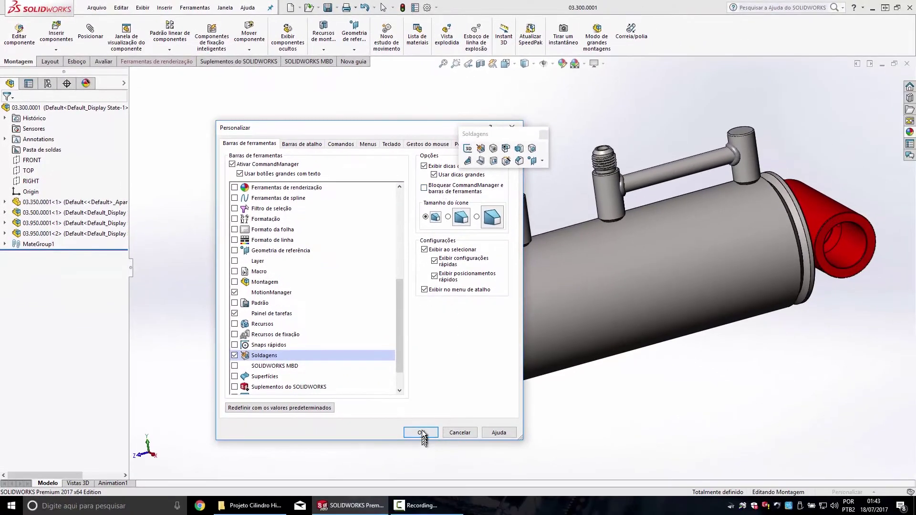
left_click(421, 433)
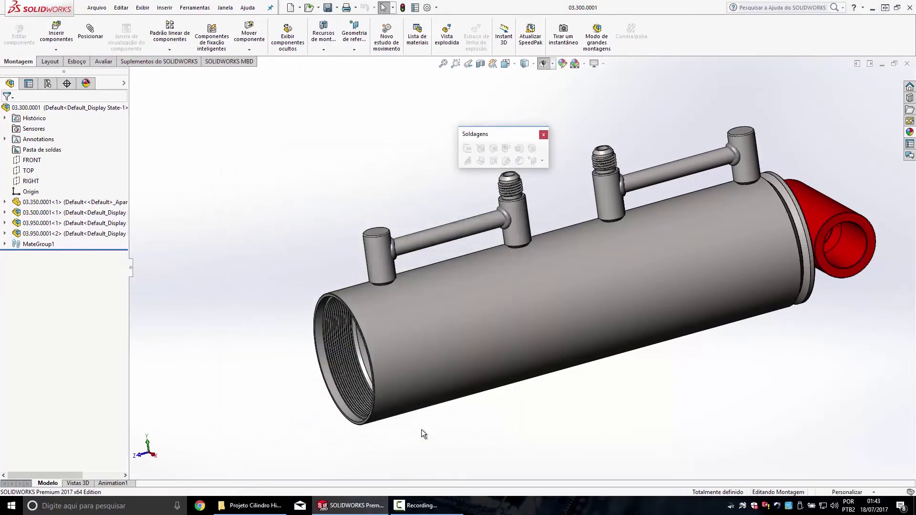
Weld the barrel's outer surface to the left post's bottom face with a 5.000 mm bead.
left_click_drag(504, 133, 472, 118)
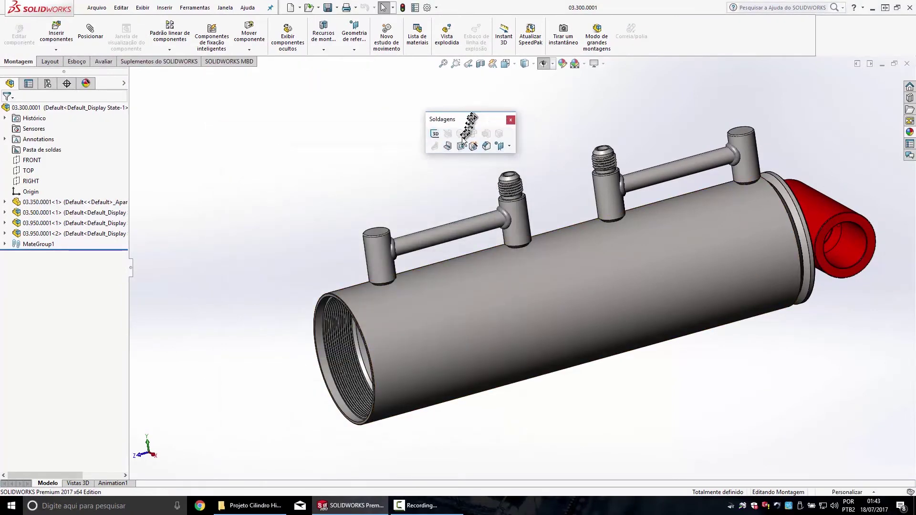
left_click(448, 147)
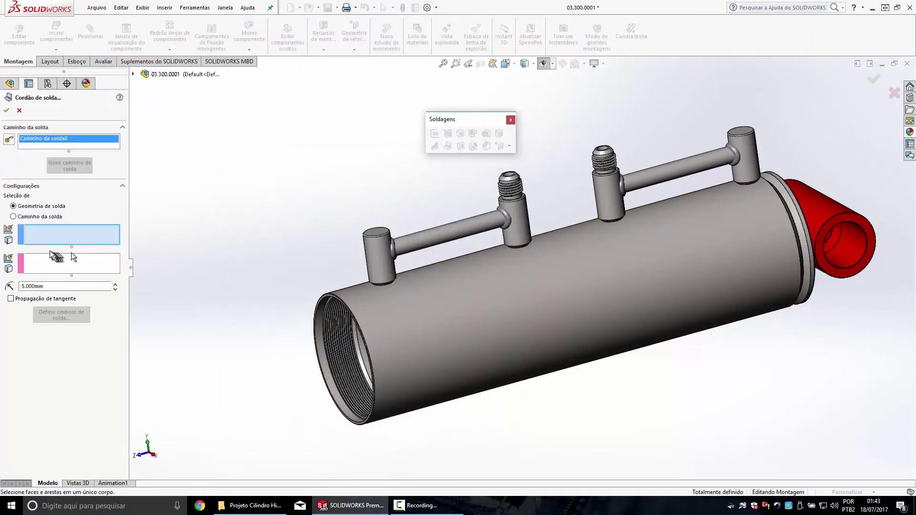
scroll(377, 300, "down", 5)
left_click(382, 293)
left_click(71, 269)
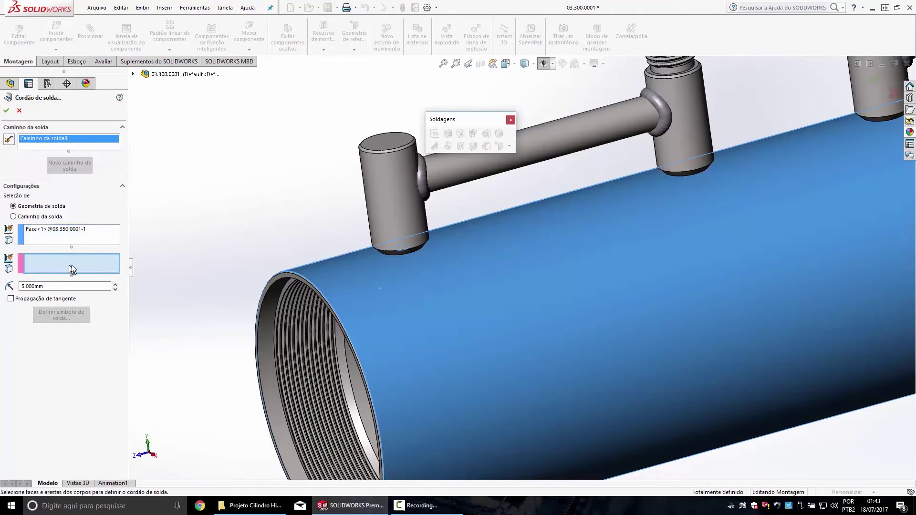
scroll(442, 253, "down", 3)
scroll(437, 242, "down", 2)
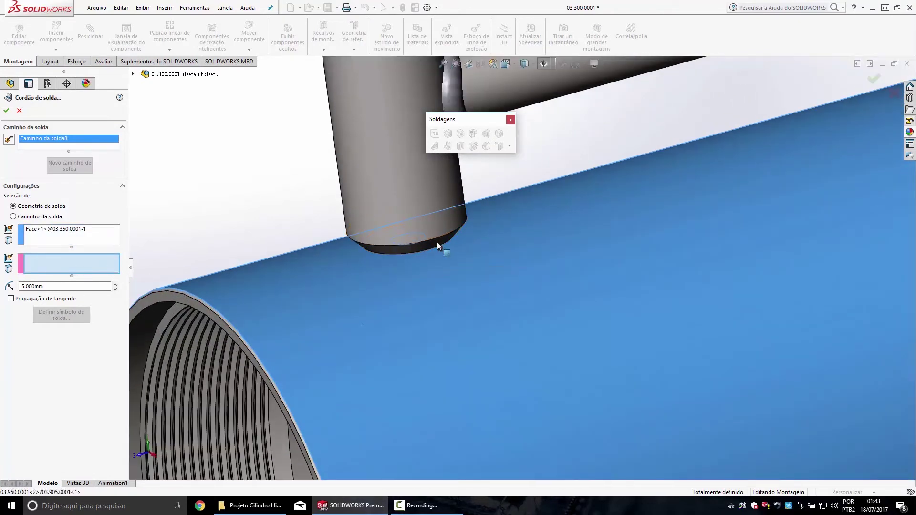
left_click(437, 242)
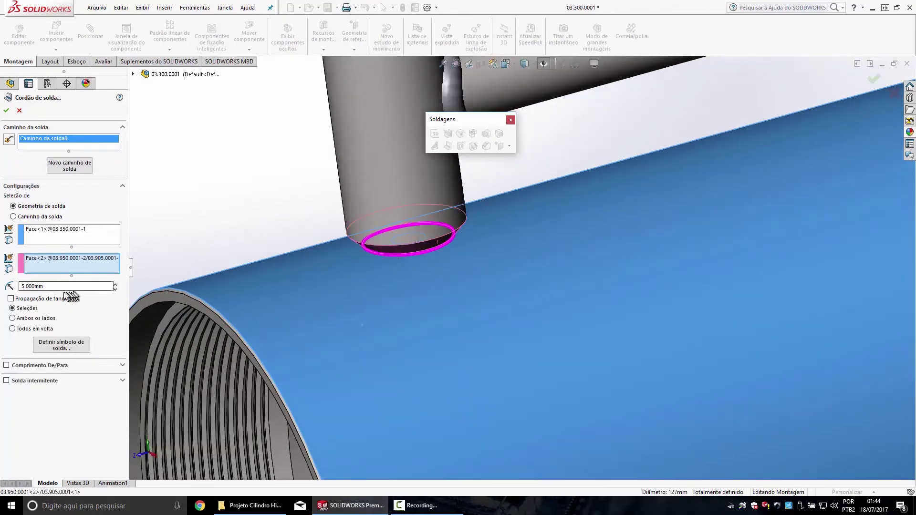
left_click(6, 113)
scroll(470, 148, "up", 2)
scroll(470, 148, "up", 2)
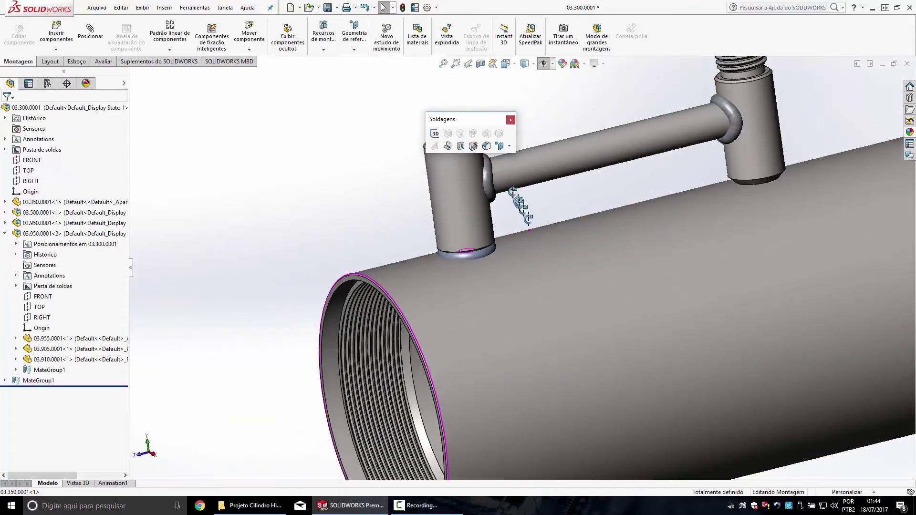
Close the weld toolbar, then expand Pasta de soldas and its 5mm Filete Solda (1) group.
scroll(507, 214, "up", 1)
scroll(506, 214, "down", 3)
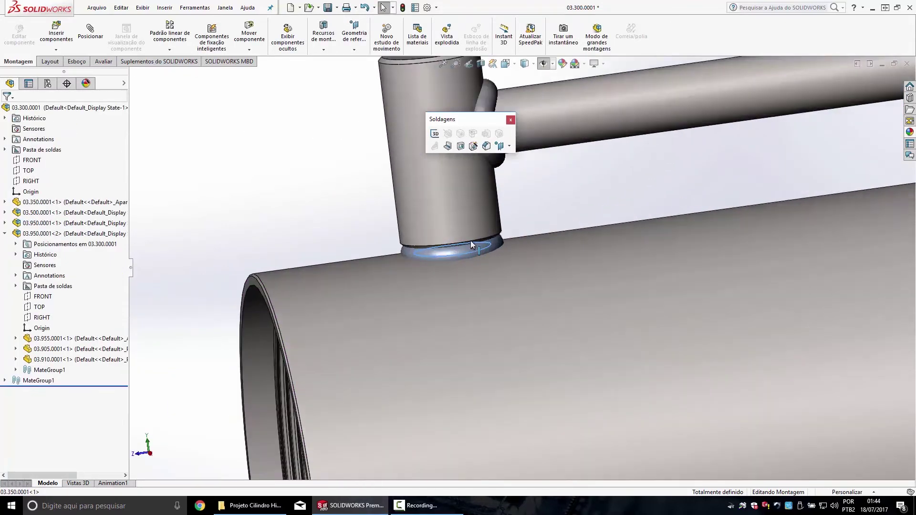
left_click(510, 119)
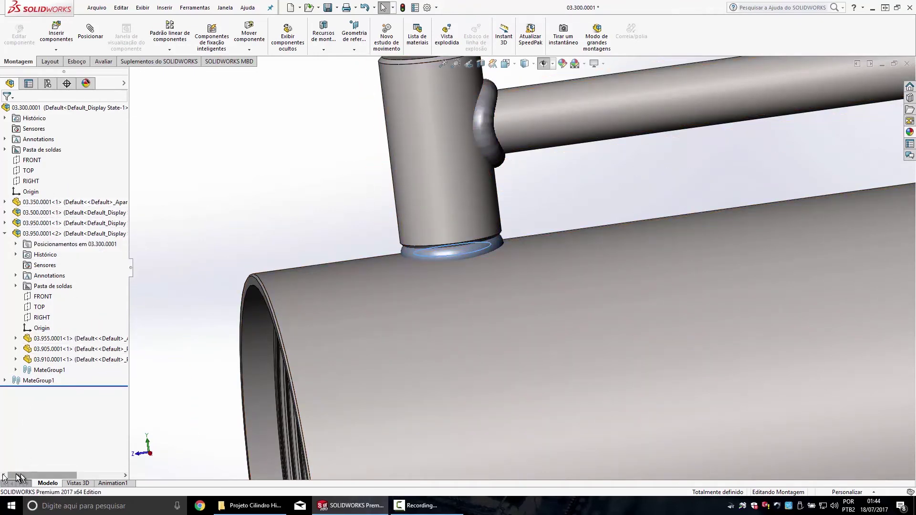
left_click(4, 149)
left_click(54, 159)
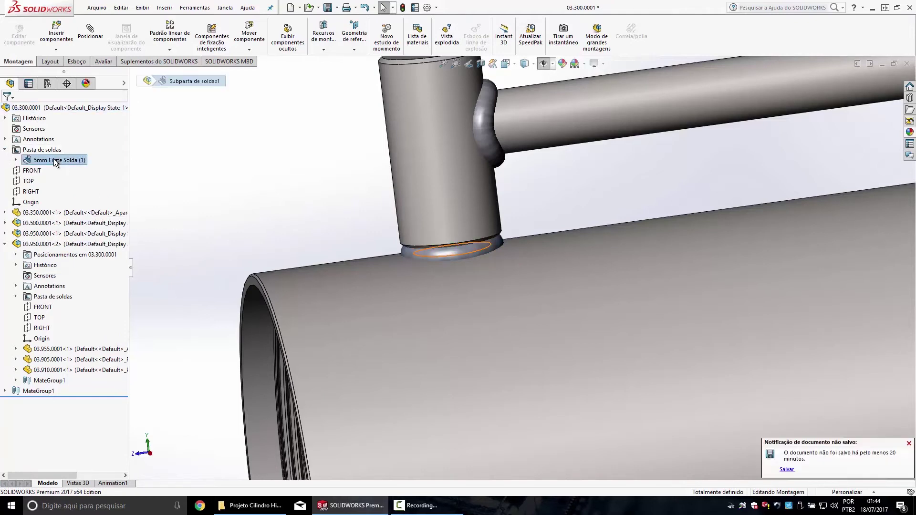
right_click(54, 160)
key("Escape")
right_click(50, 161)
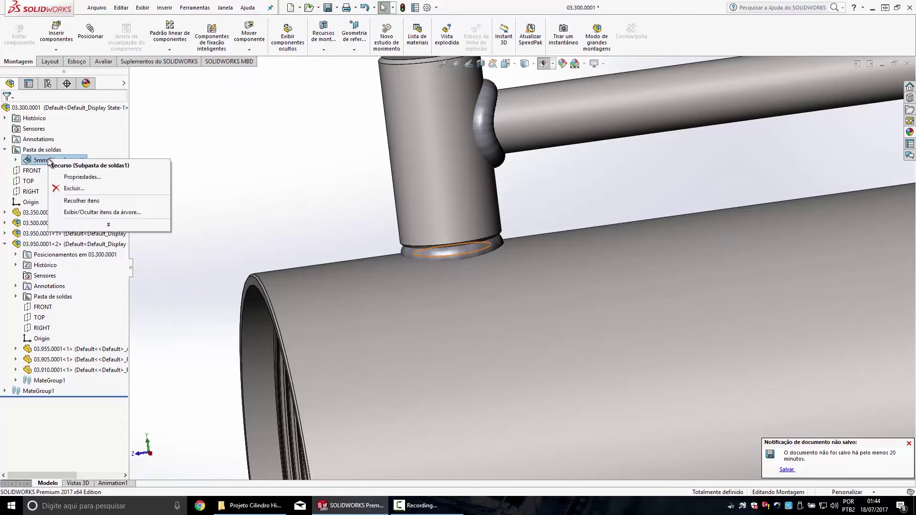
left_click(17, 161)
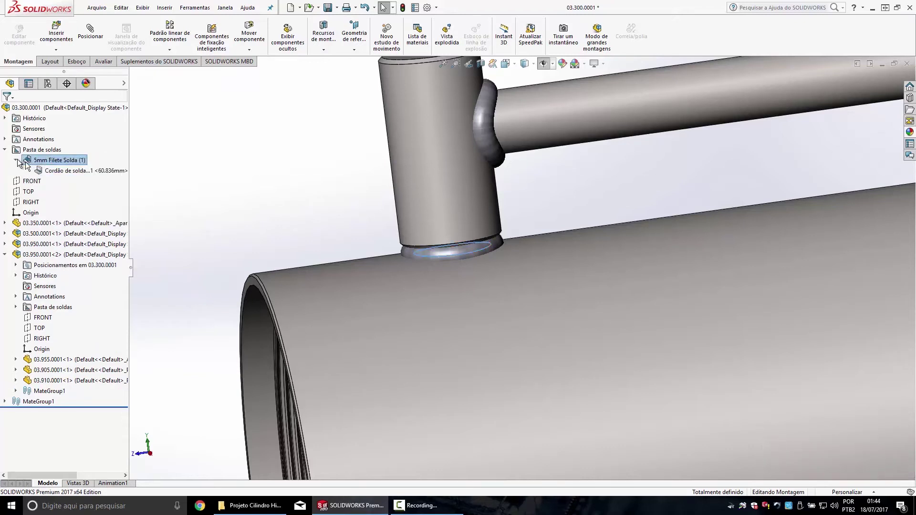
Edit Cordão de solda1 and change its bead size from 5 mm to 7 mm.
right_click(56, 172)
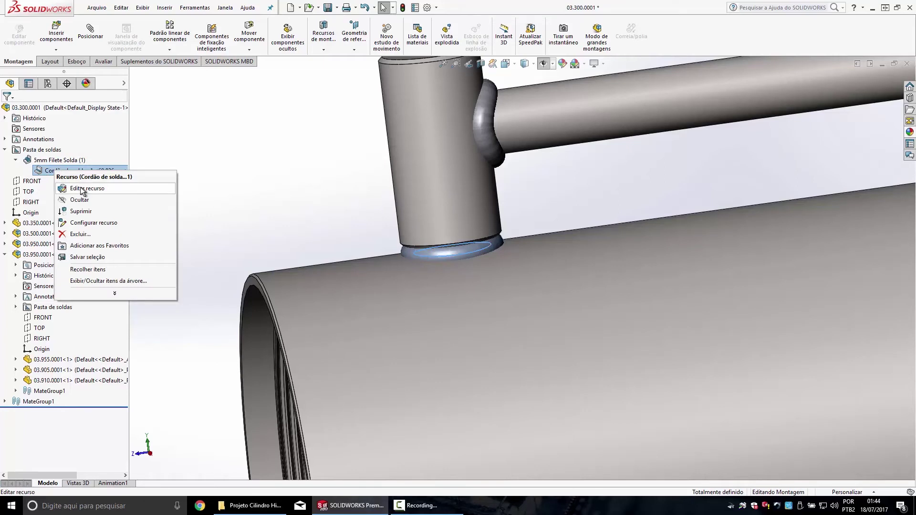
left_click(80, 189)
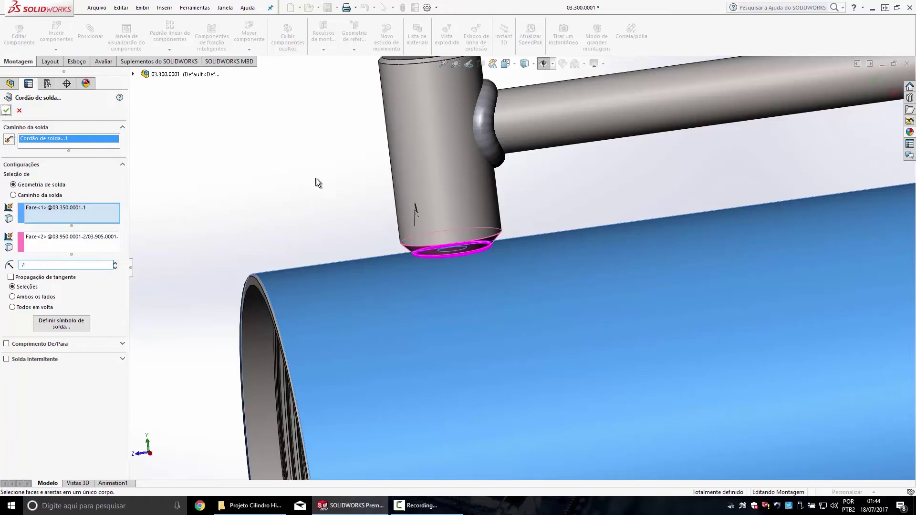
key("Return")
scroll(315, 181, "up", 5)
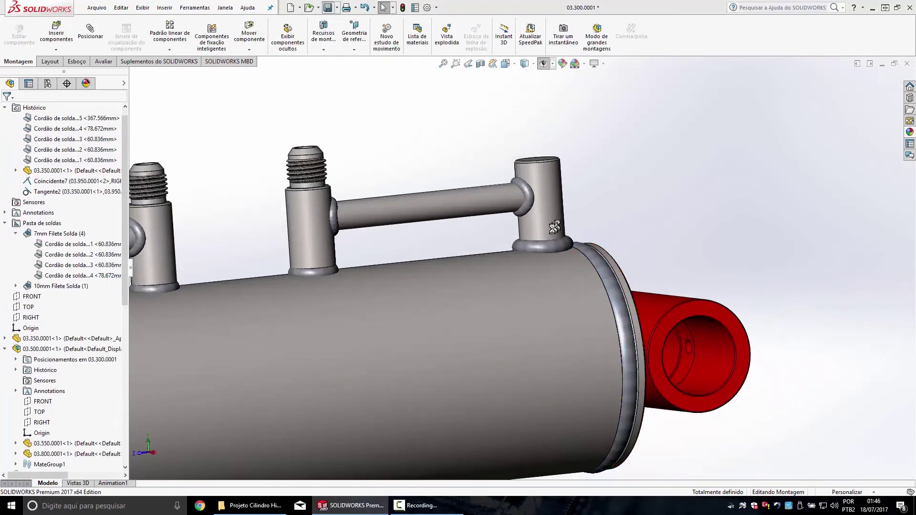
scroll(553, 236, "up", 5)
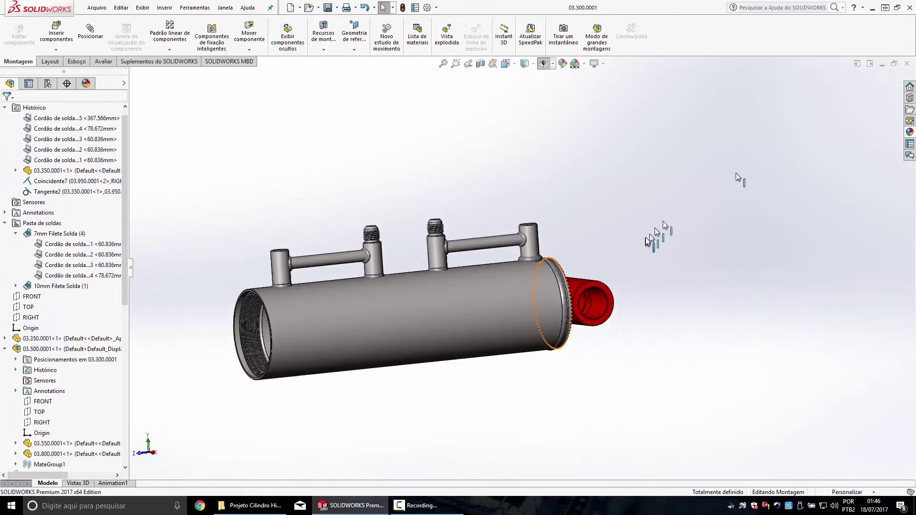
Close 03.300.0001 and open the piston rod subassembly 03.400.0001 on its own.
left_click(907, 67)
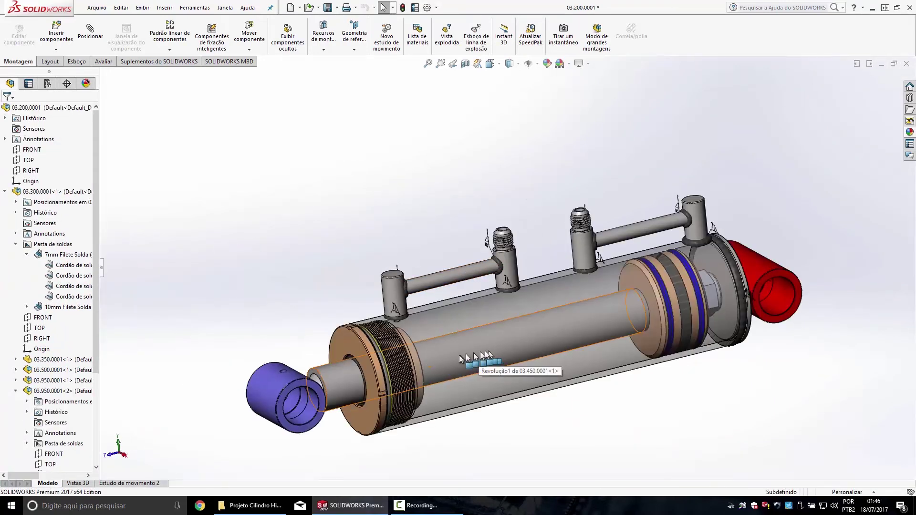
left_click(312, 374)
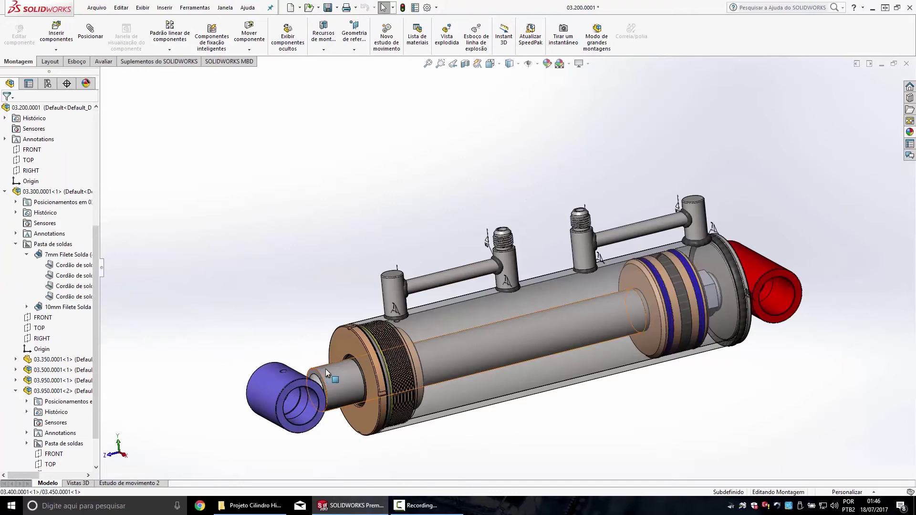
left_click(41, 351)
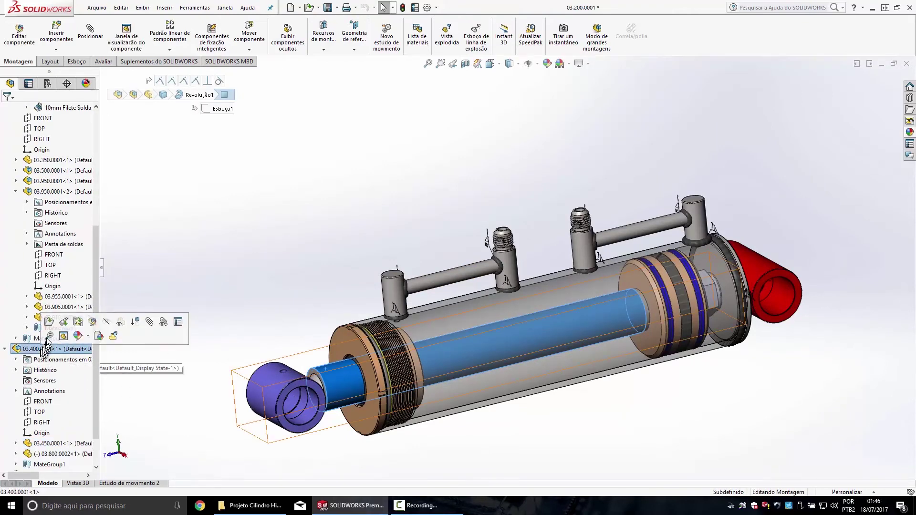
left_click(52, 336)
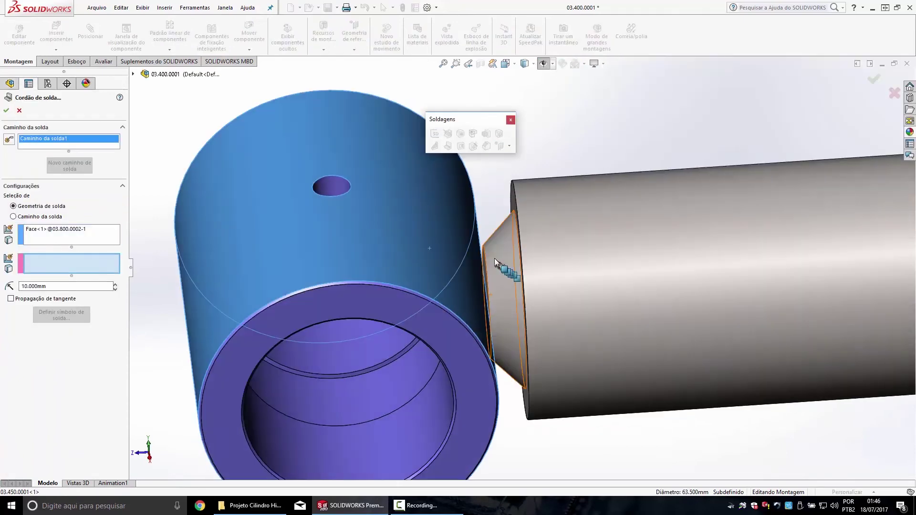
Join the rod eye face to the rod's cone face with a 25 mm fillet weld bead.
left_click(494, 259)
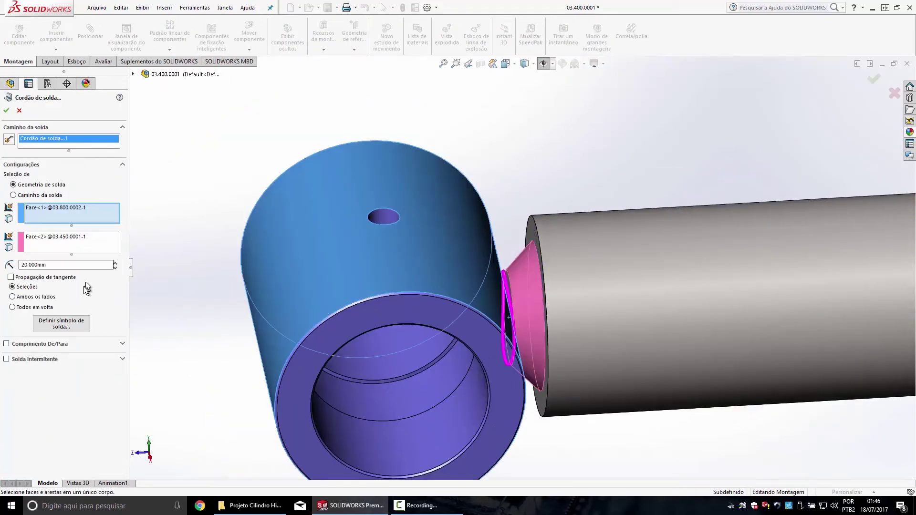
left_click(6, 110)
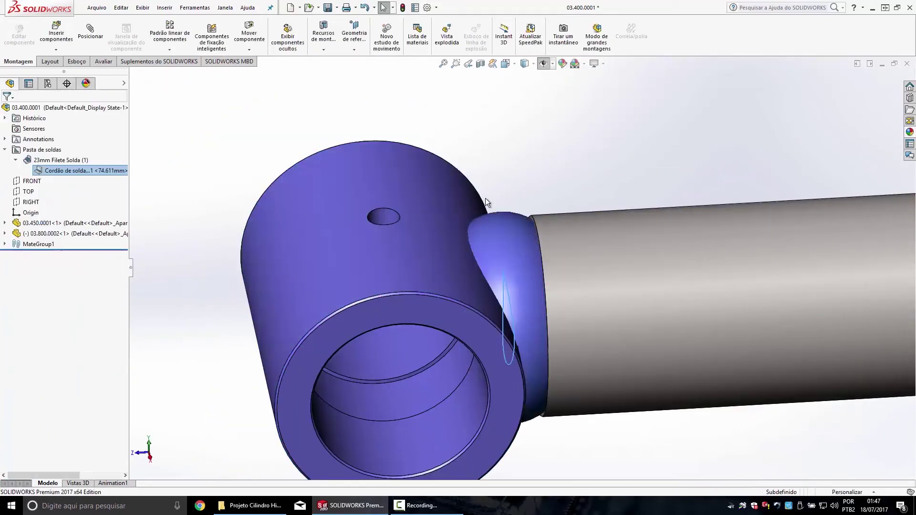
scroll(515, 276, "up", 5)
middle_click_drag(514, 276, 477, 321)
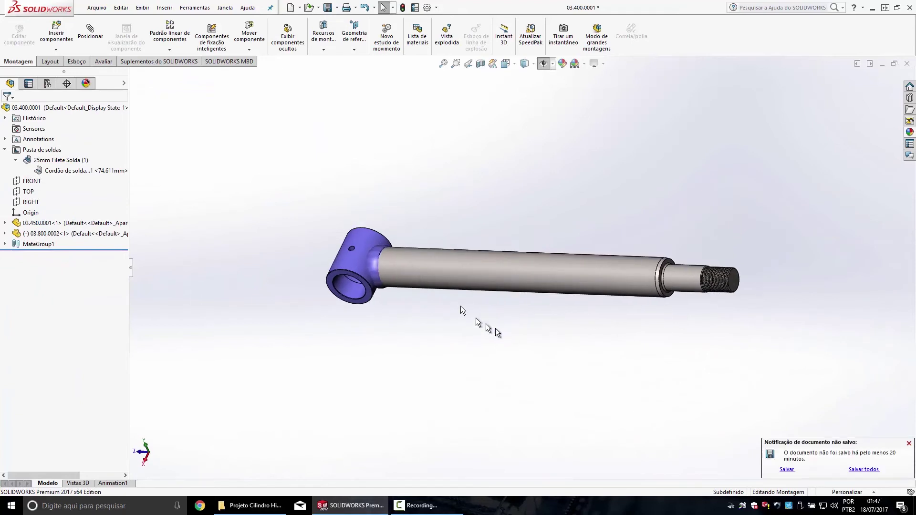
Save the piston rod subassembly 03.400.0001.
scroll(409, 256, "down", 3)
scroll(401, 213, "down", 2)
left_click(327, 8)
Zoom and orbit around the rod to inspect the new rod-eye weld bead.
middle_click_drag(424, 218, 565, 259)
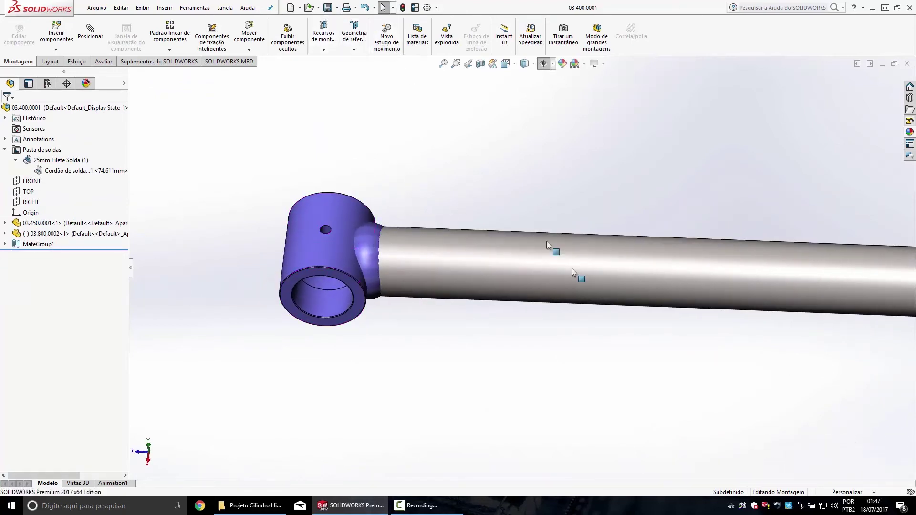
scroll(566, 260, "up", 5)
mouse_move(644, 252)
middle_mouse_down()
mouse_move(654, 206)
mouse_move(600, 298)
middle_mouse_up()
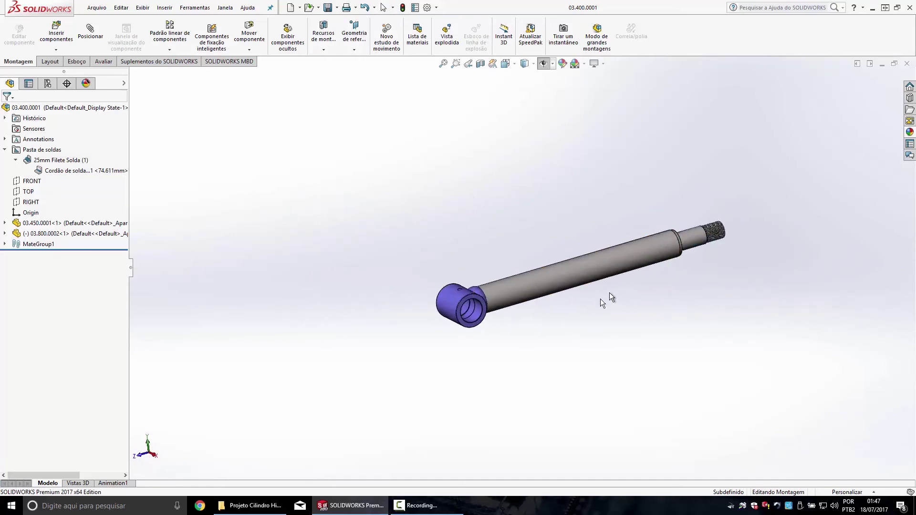
scroll(585, 277, "down", 3)
scroll(583, 269, "down", 2)
middle_click_drag(583, 268, 584, 286)
scroll(645, 245, "up", 3)
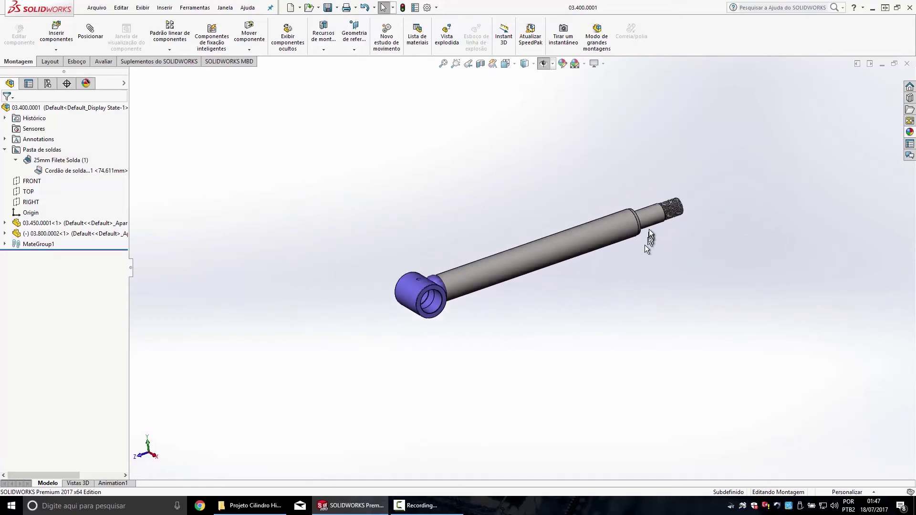
scroll(645, 244, "down", 4)
scroll(366, 293, "down", 2)
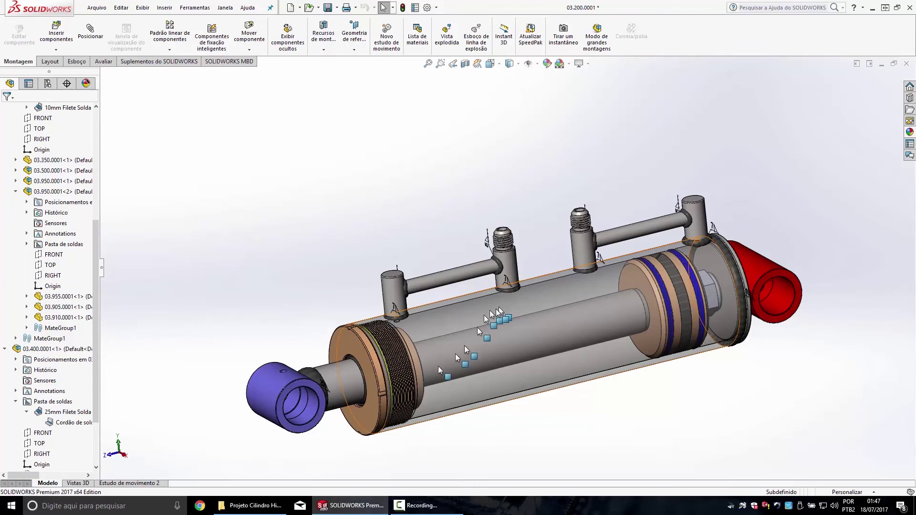
scroll(420, 363, "down", 2)
scroll(385, 374, "up", 4)
scroll(406, 333, "down", 4)
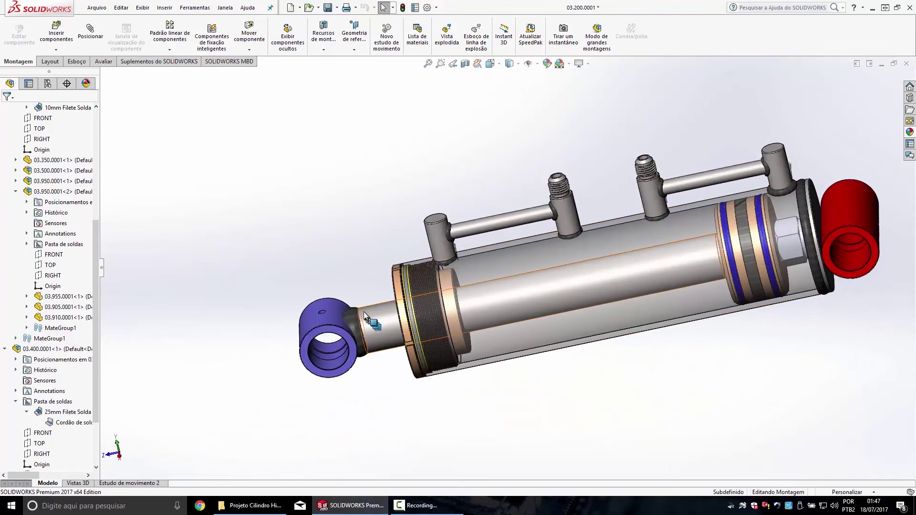
mouse_move(620, 241)
middle_mouse_down()
mouse_move(629, 231)
mouse_move(515, 268)
mouse_move(487, 251)
mouse_move(501, 204)
mouse_move(476, 198)
mouse_move(474, 231)
middle_mouse_up()
scroll(495, 248, "down", 3)
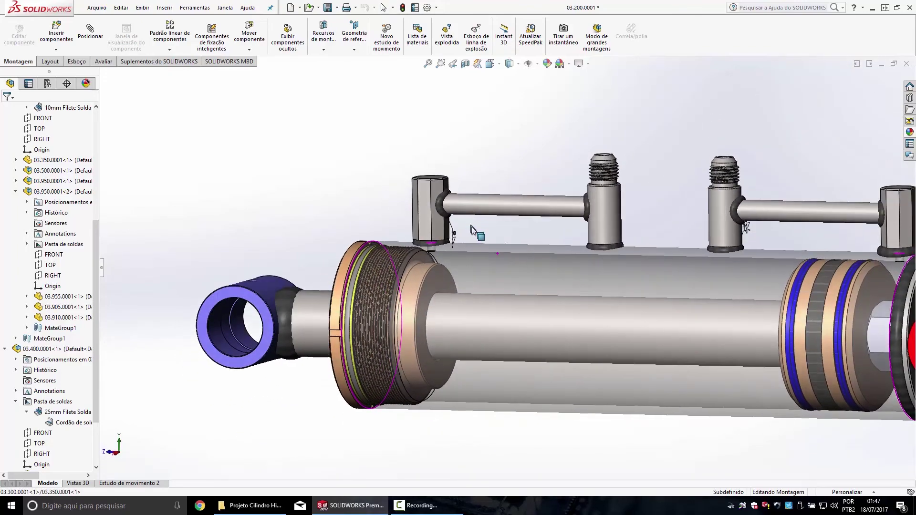
scroll(446, 186, "up", 5)
scroll(515, 213, "up", 3)
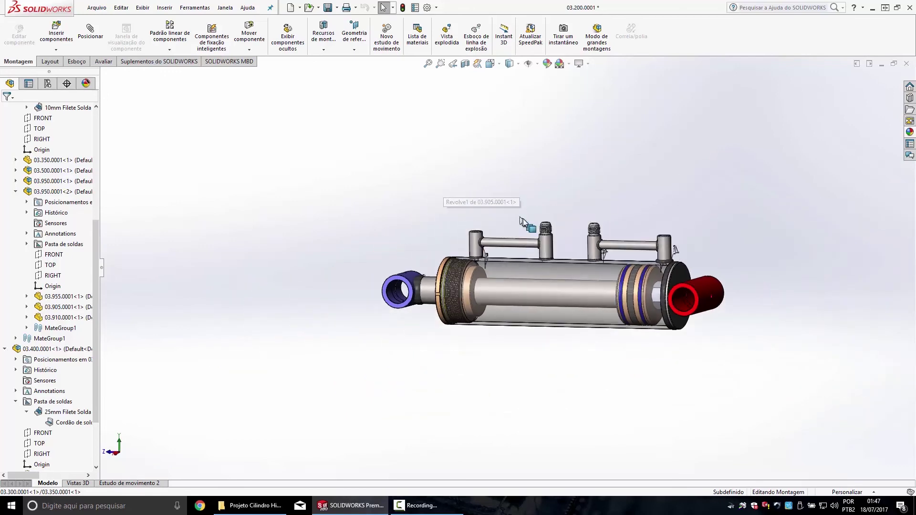
mouse_move(557, 267)
middle_mouse_down()
mouse_move(649, 249)
mouse_move(559, 262)
middle_mouse_up()
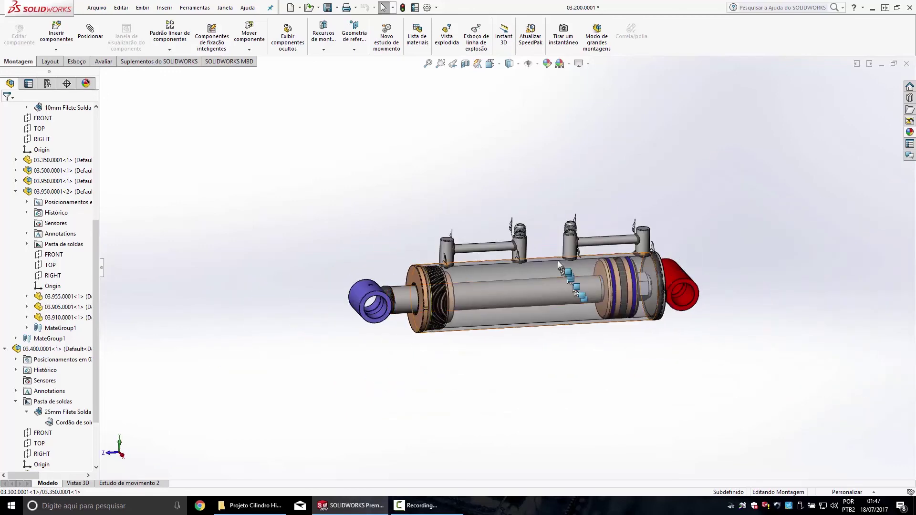
scroll(540, 261, "down", 2)
scroll(306, 322, "down", 2)
mouse_move(306, 322)
middle_mouse_down()
mouse_move(537, 278)
mouse_move(562, 258)
mouse_move(618, 262)
mouse_move(596, 259)
middle_mouse_up()
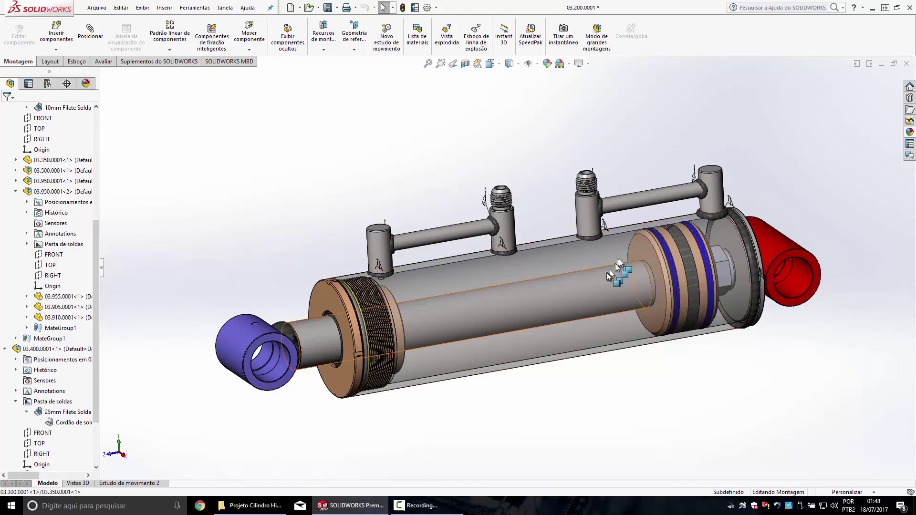
mouse_move(552, 323)
middle_mouse_down()
mouse_move(557, 307)
mouse_move(674, 308)
middle_mouse_up()
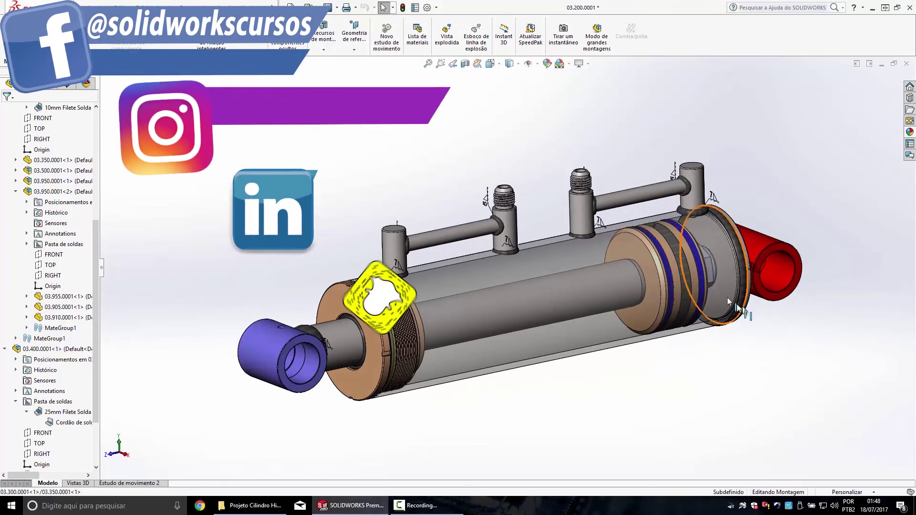